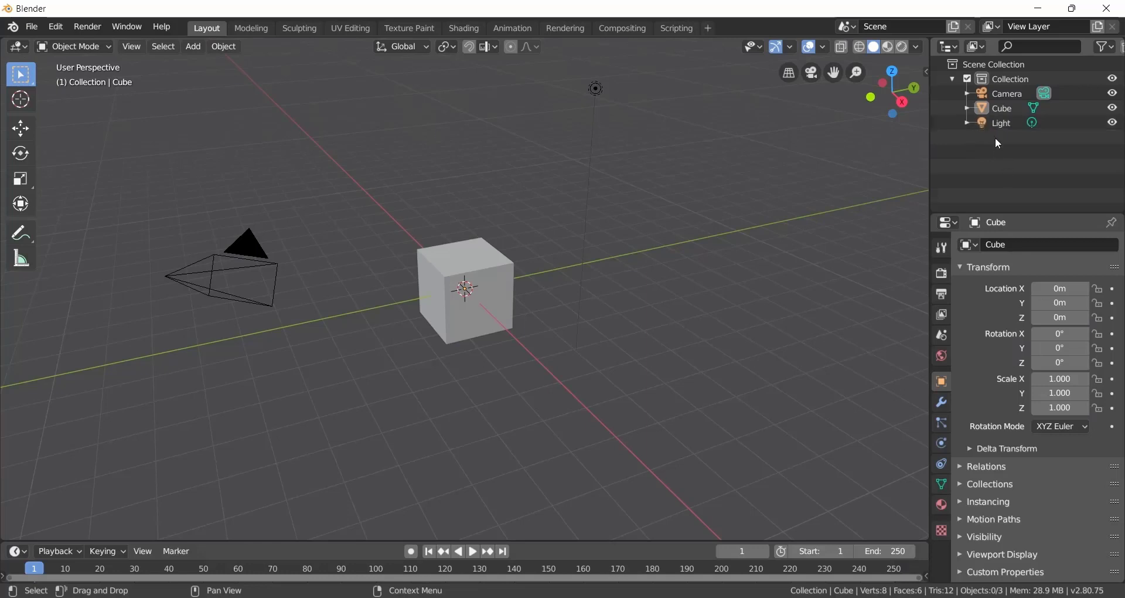
- Select the cube and orbit around it to view it from a lower angle
click(508, 279)
middle_drag(636, 105, 638, 122)
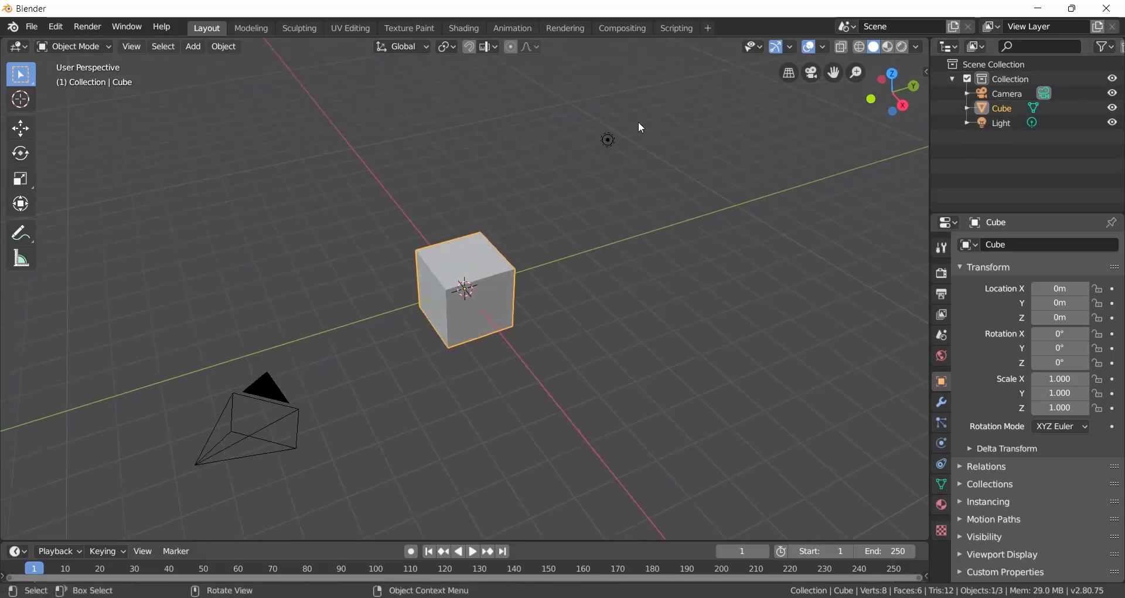
alt+drag(538, 193, 610, 251)
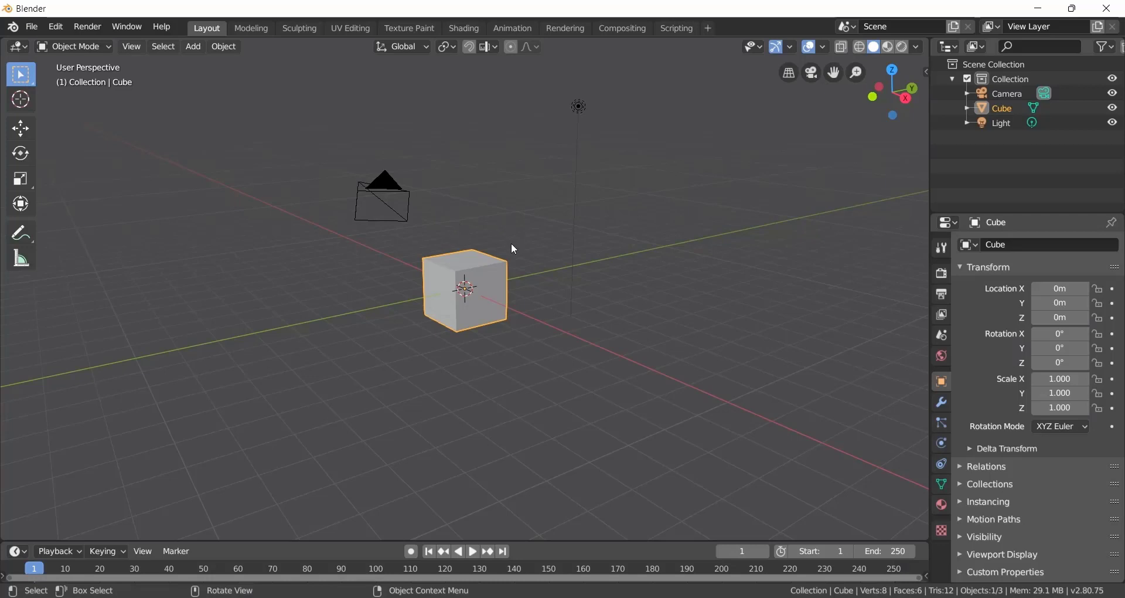
- Switch the active selection mode from box selection to the plain Select tool that also moves objects
key(w)
key(w)
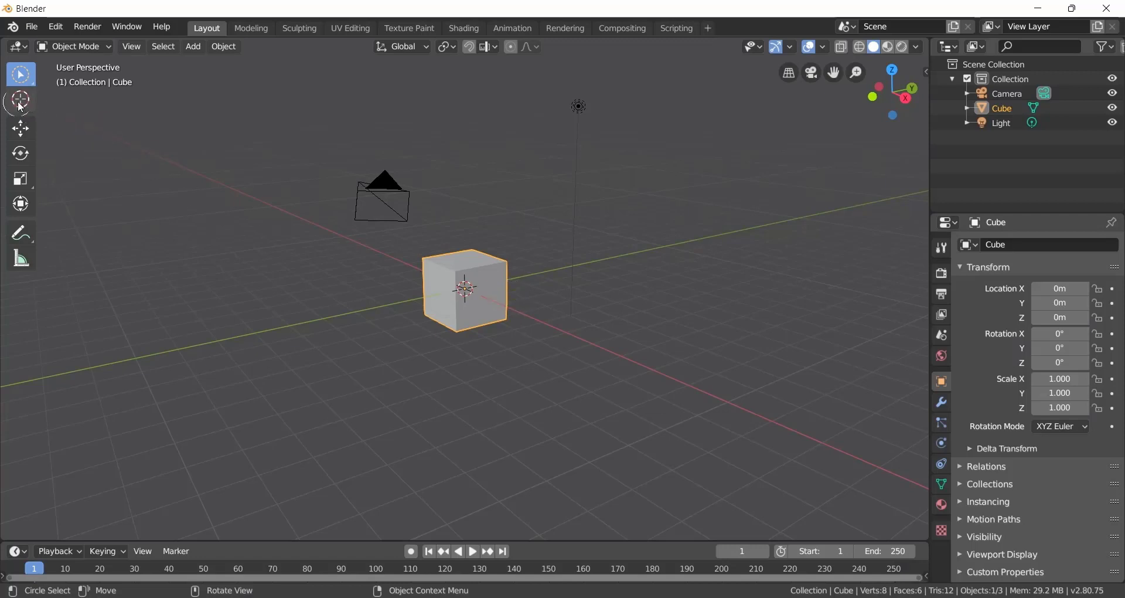
drag(20, 74, 58, 82)
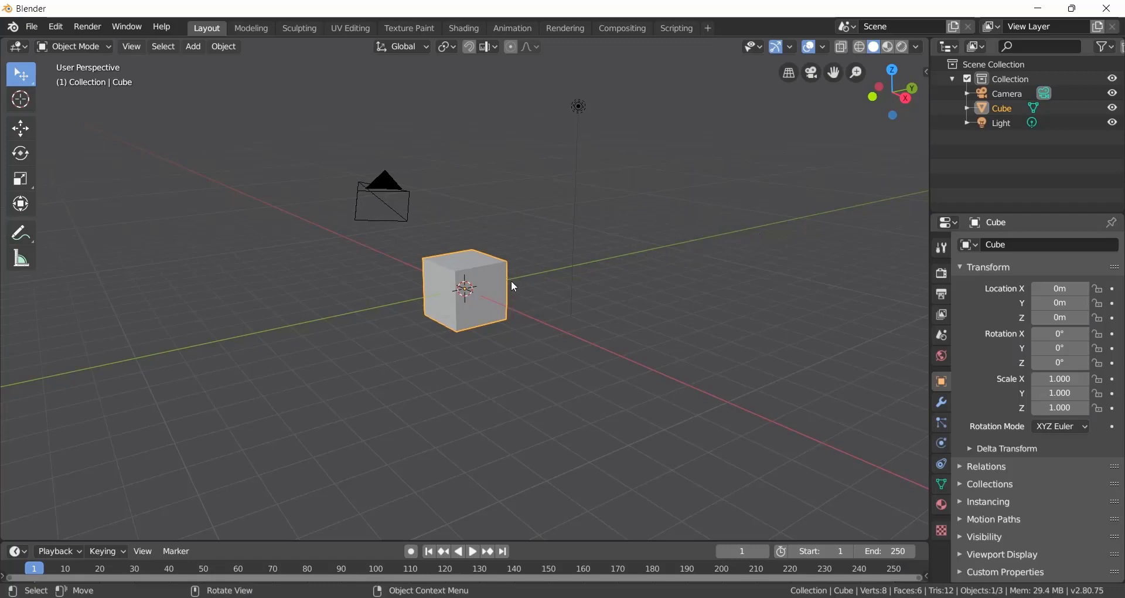
- Clear the selection and select the light, the camera and the cube one after another in the viewport
click(572, 170)
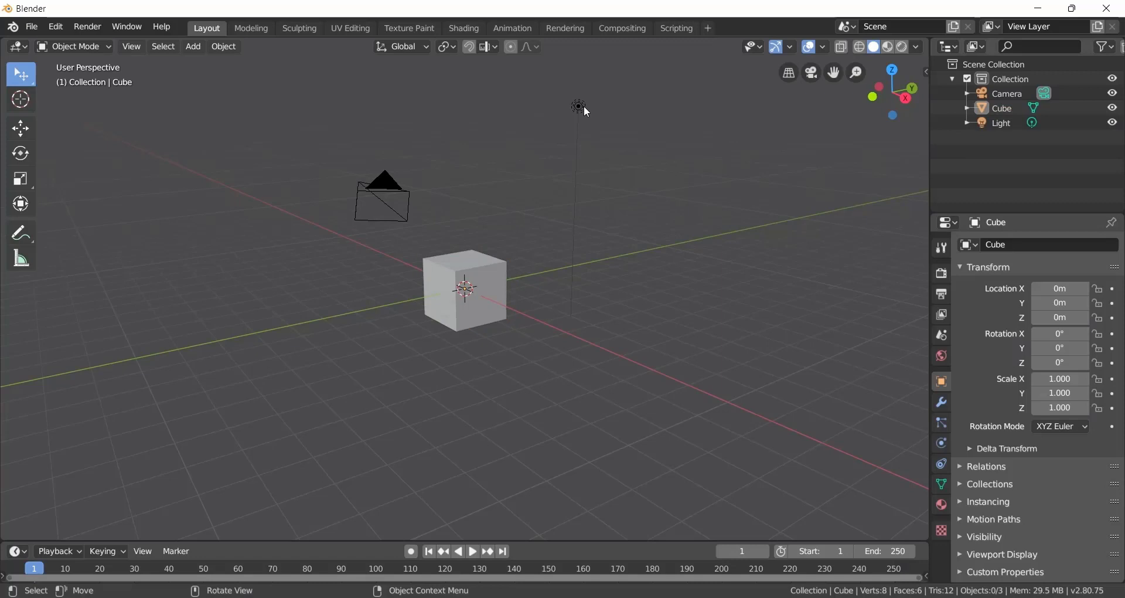
click(581, 107)
click(396, 191)
click(456, 267)
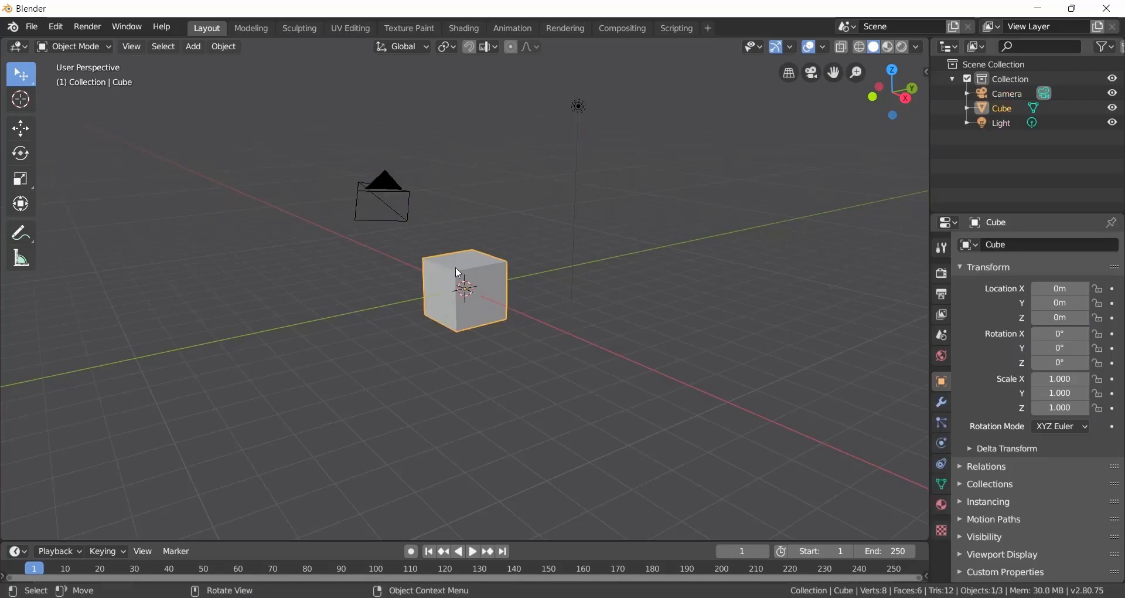
- Select the cube, the camera and finally the light by their names in the scene collection
click(1008, 109)
click(1008, 94)
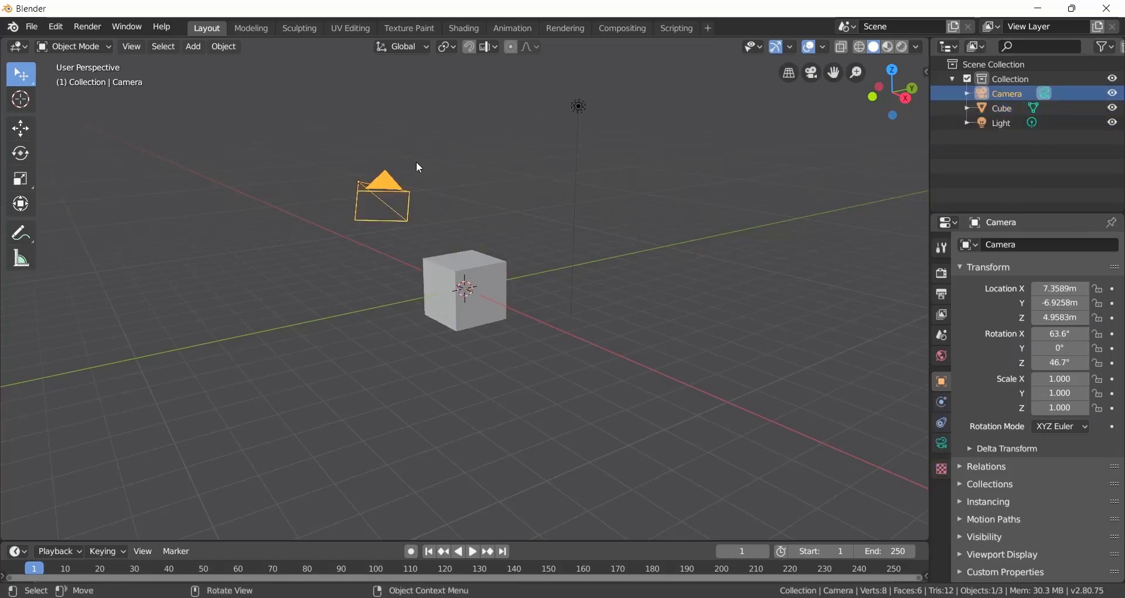
click(1019, 125)
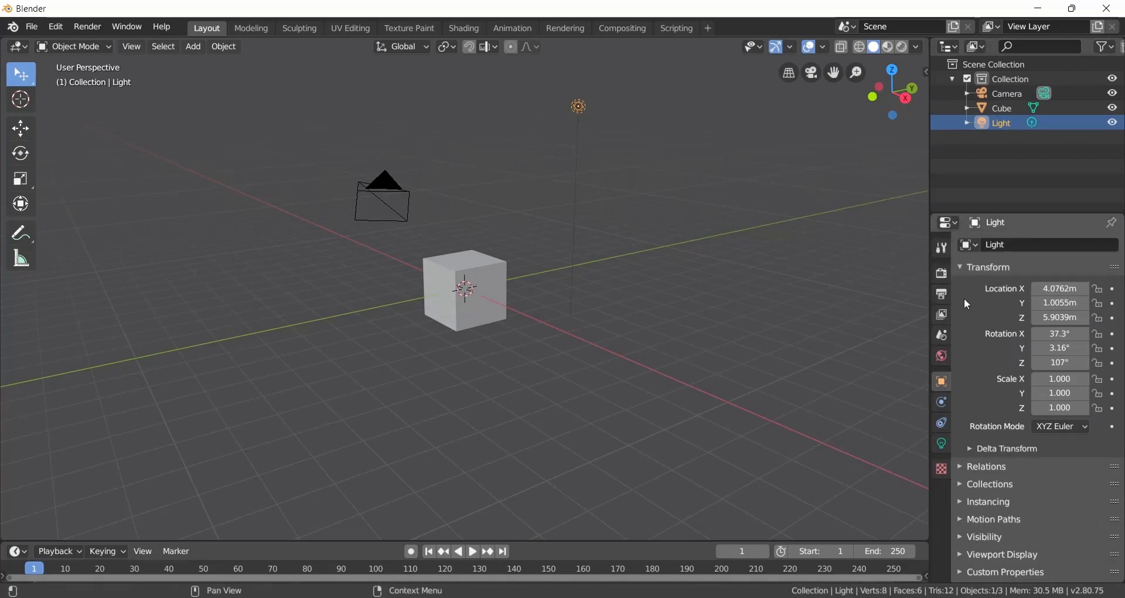
- Examine the tool, render, world and object properties with the light selected
click(942, 247)
click(942, 274)
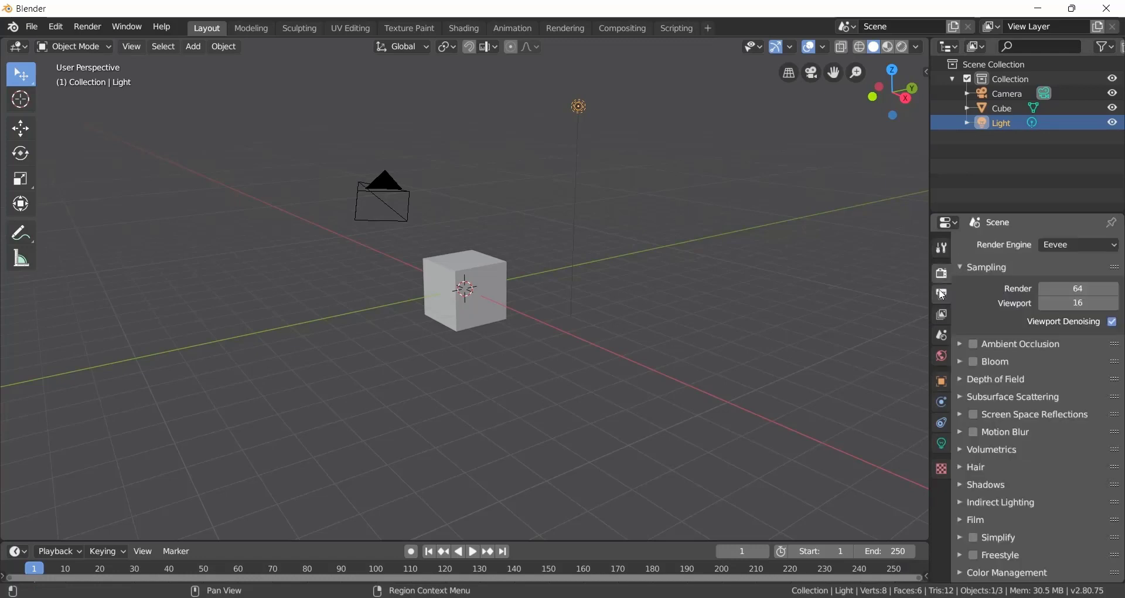
click(943, 356)
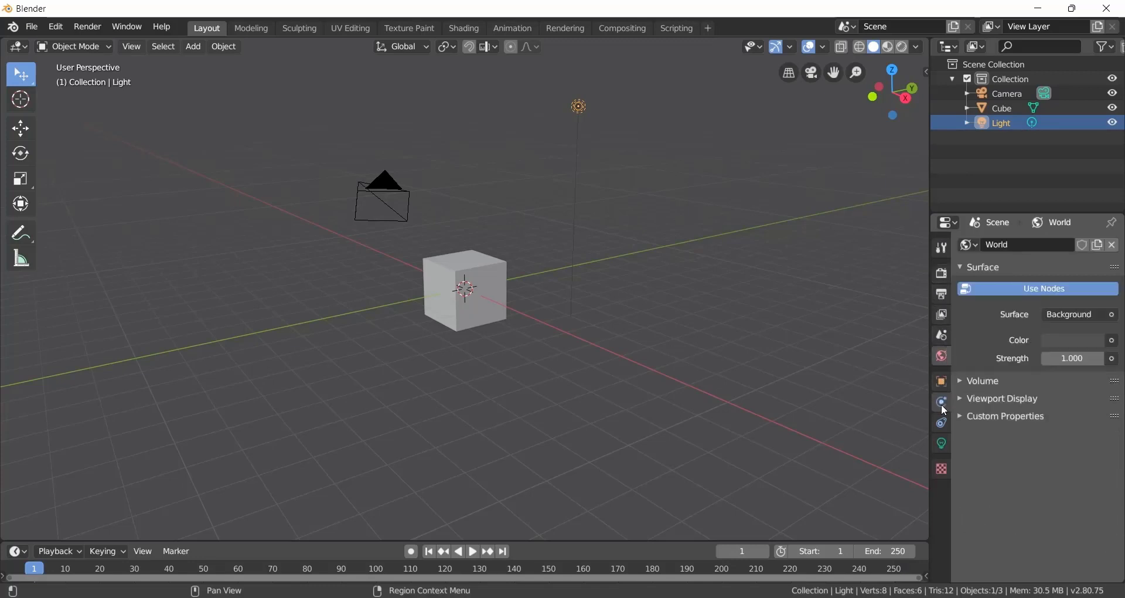
click(943, 383)
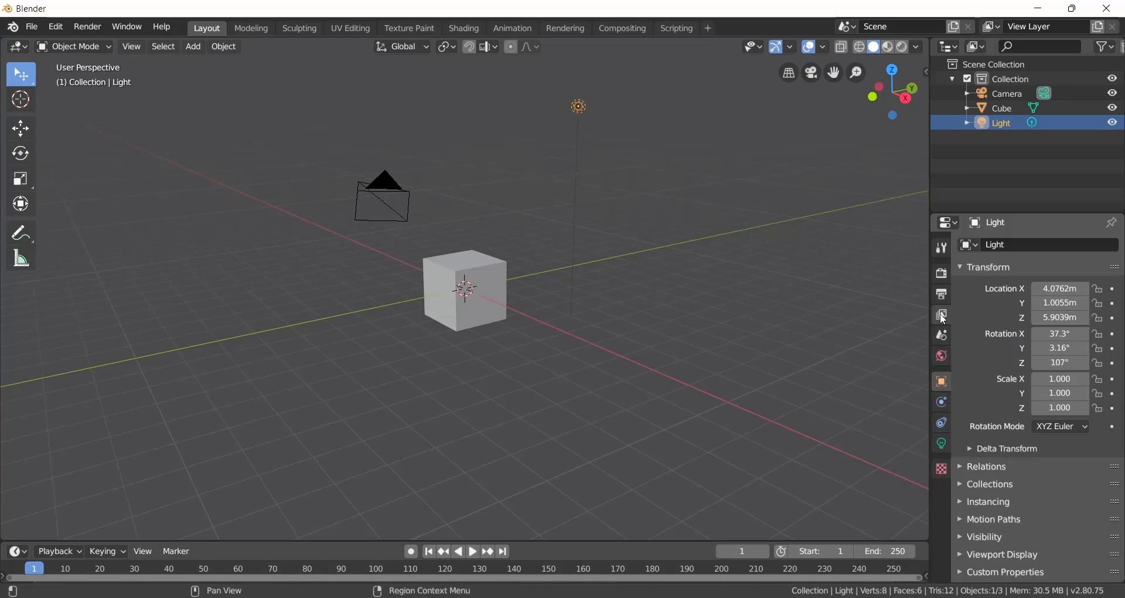
- Select the cube and examine the list of modifiers available for it without adding one
click(494, 263)
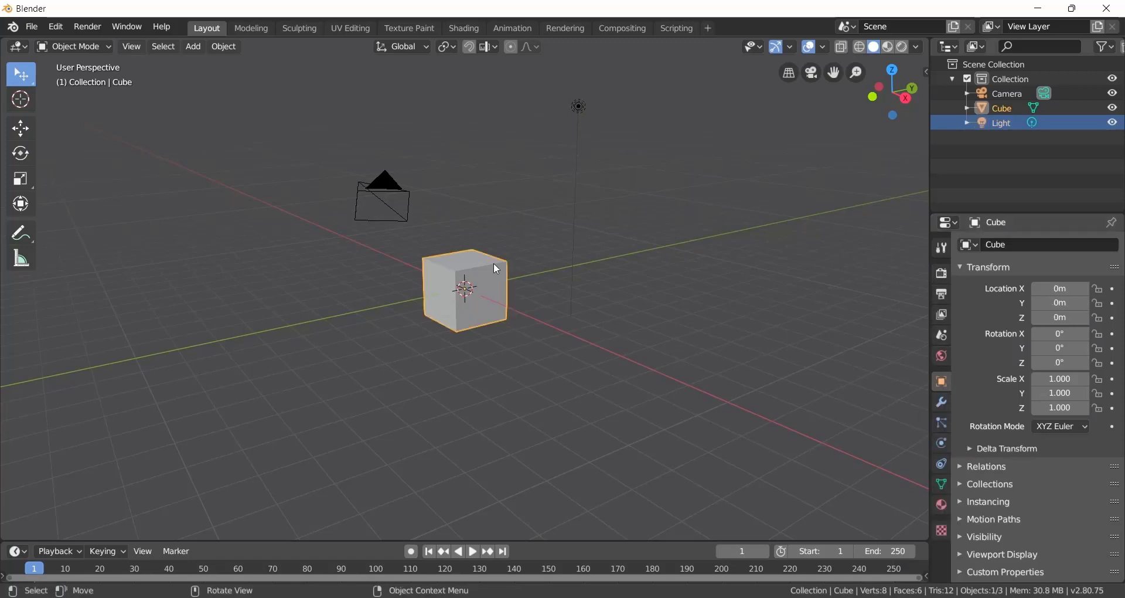
click(580, 106)
click(477, 309)
click(943, 404)
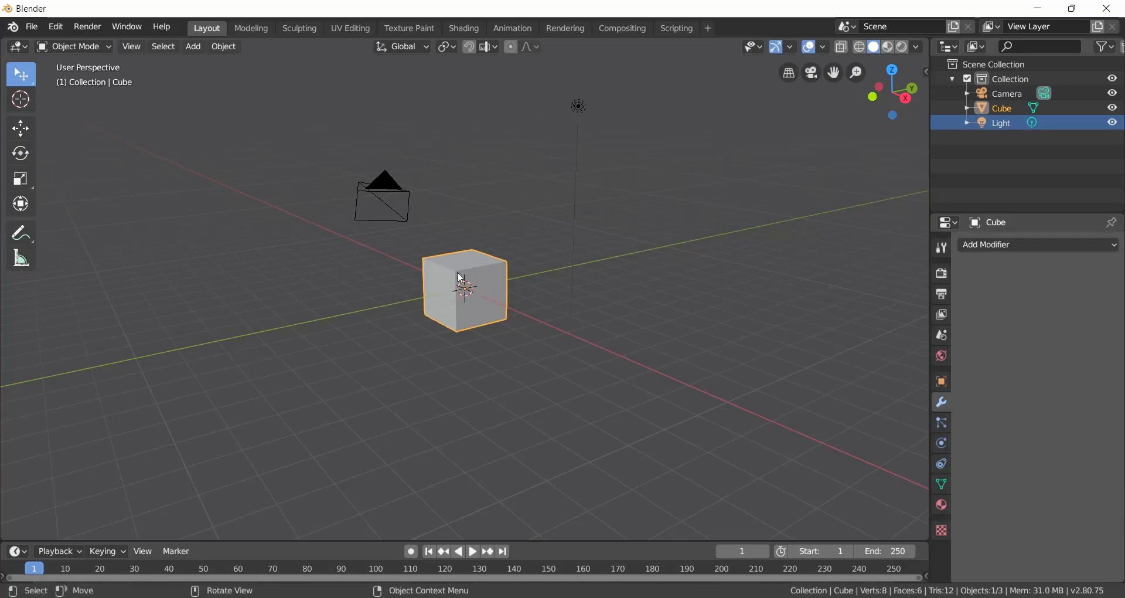
click(1004, 246)
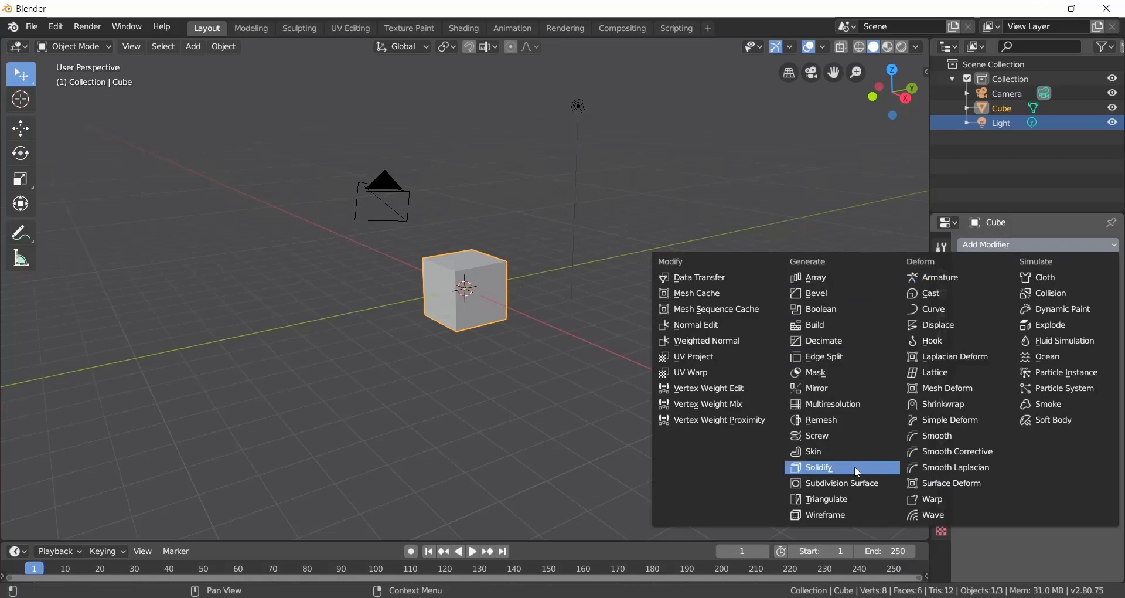
key(alt+a)
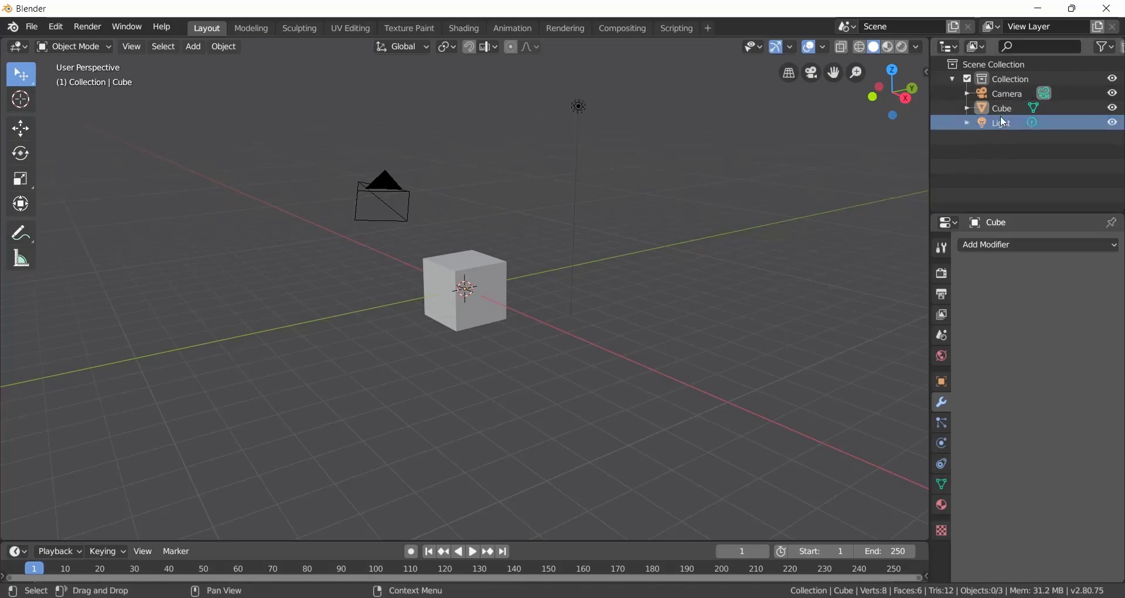
- Select the cube and examine its tool, render, output, view layer and material properties
click(473, 287)
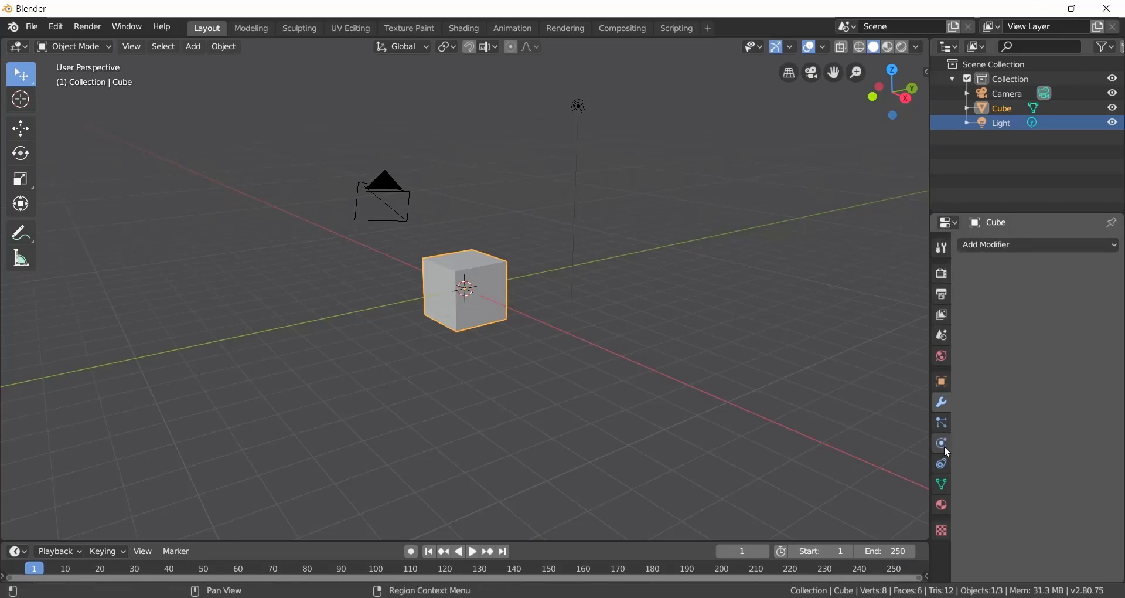
click(945, 249)
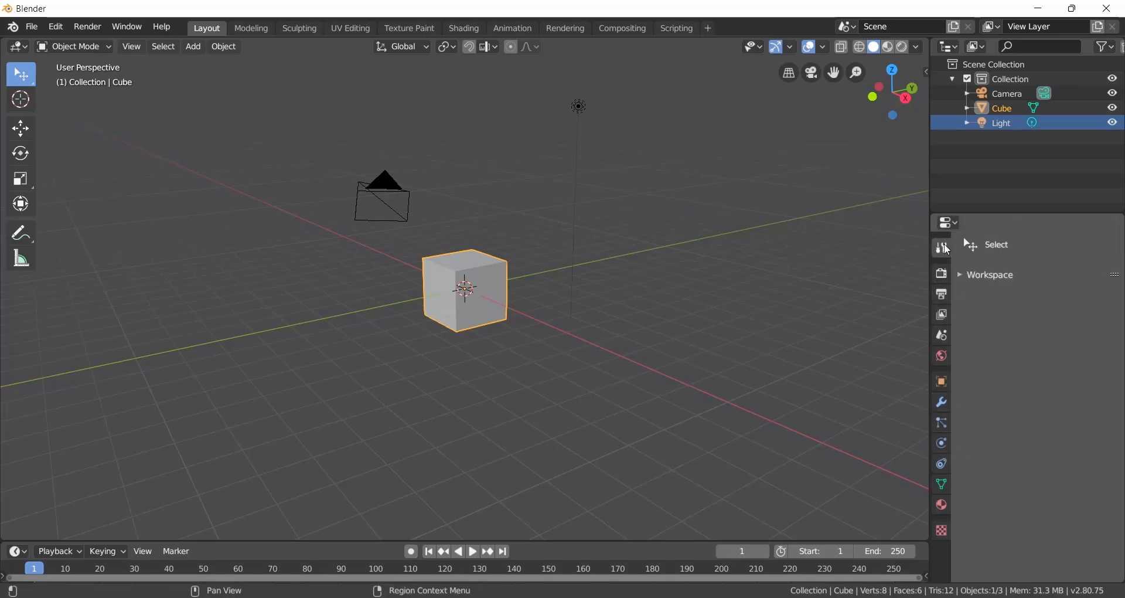
click(940, 275)
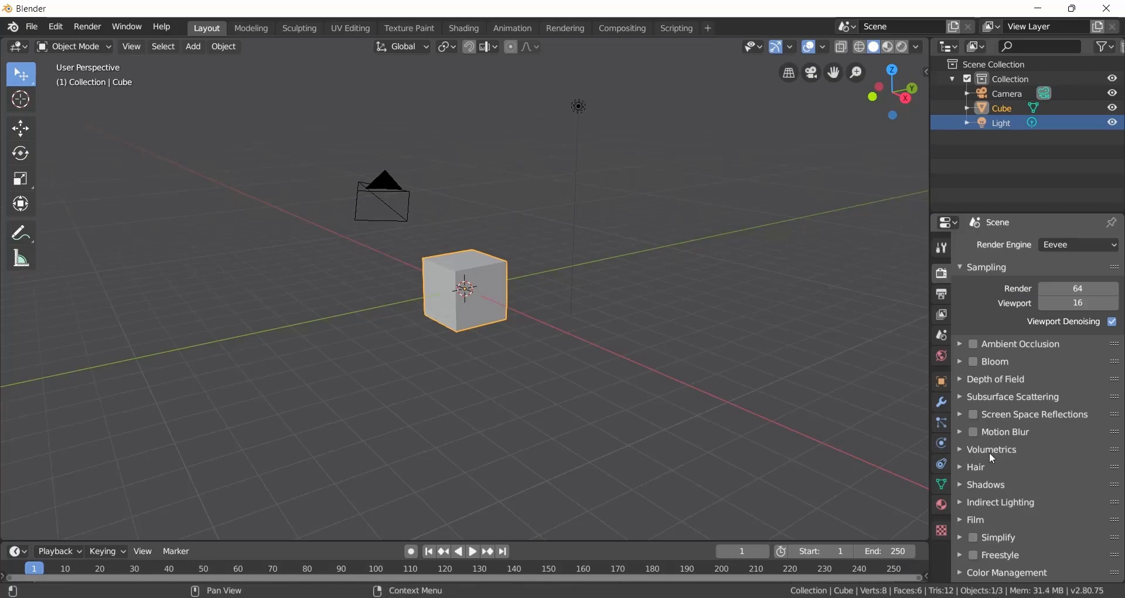
click(943, 296)
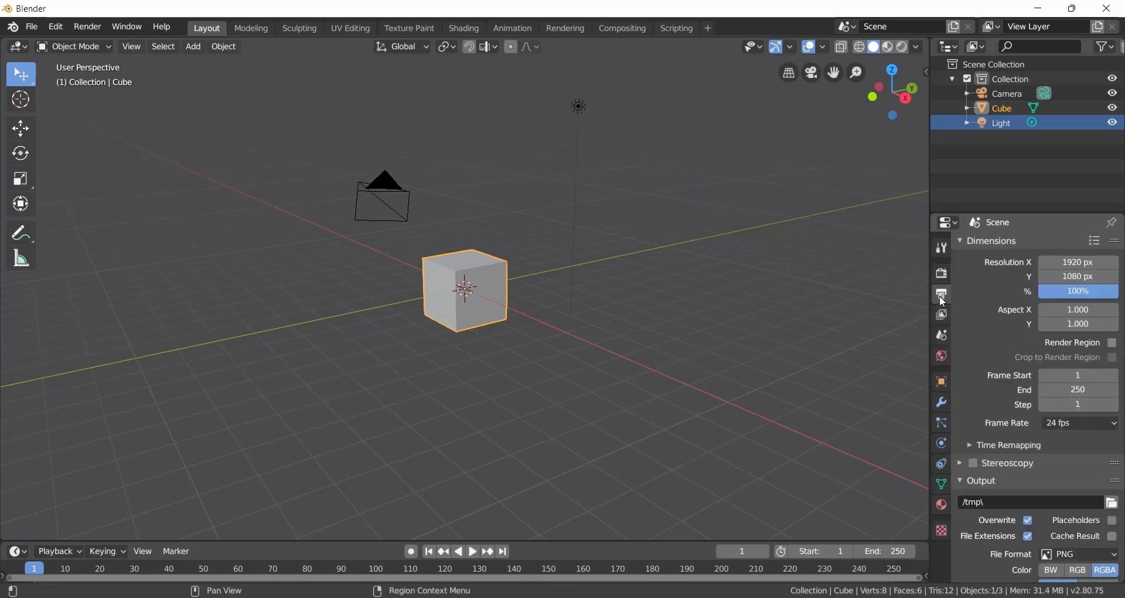
click(942, 316)
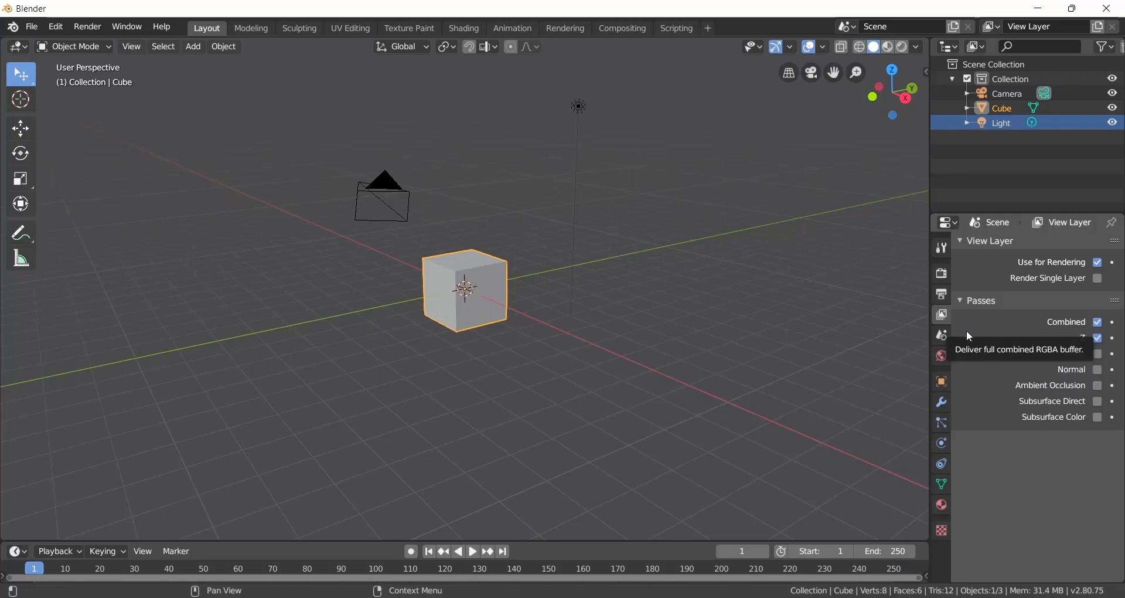
click(942, 505)
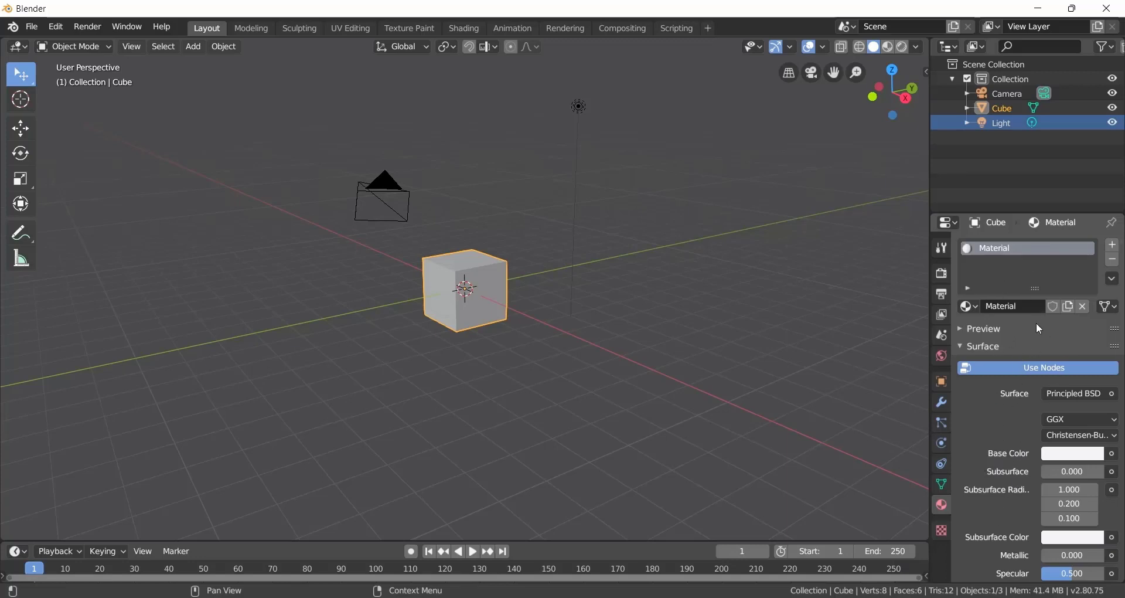
- Select the cube, the camera and the light in turn to compare the properties offered for each object
click(742, 267)
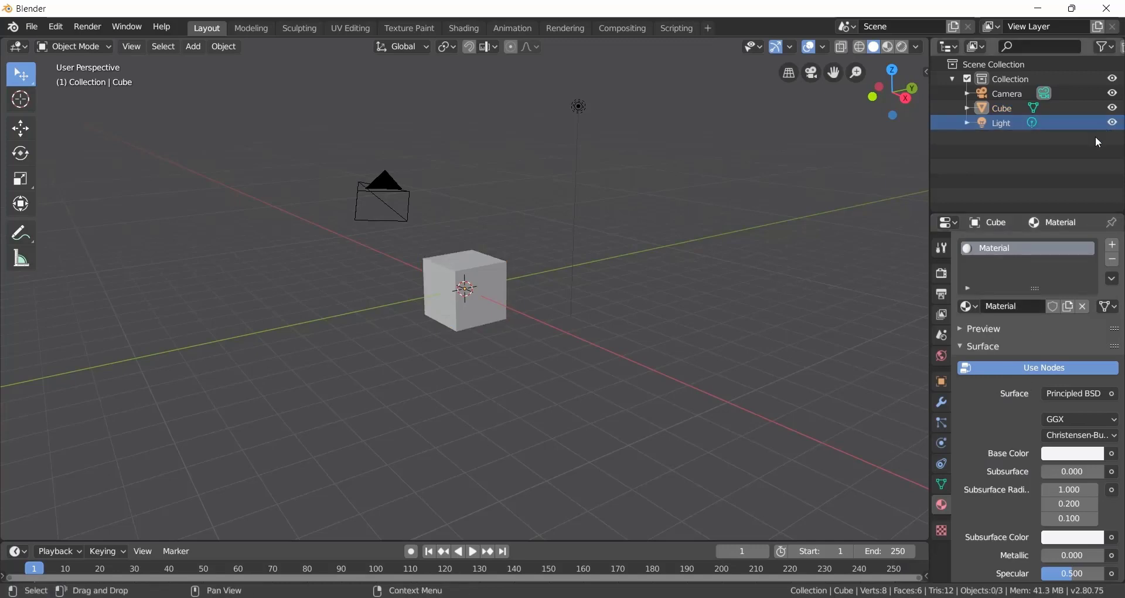
click(502, 264)
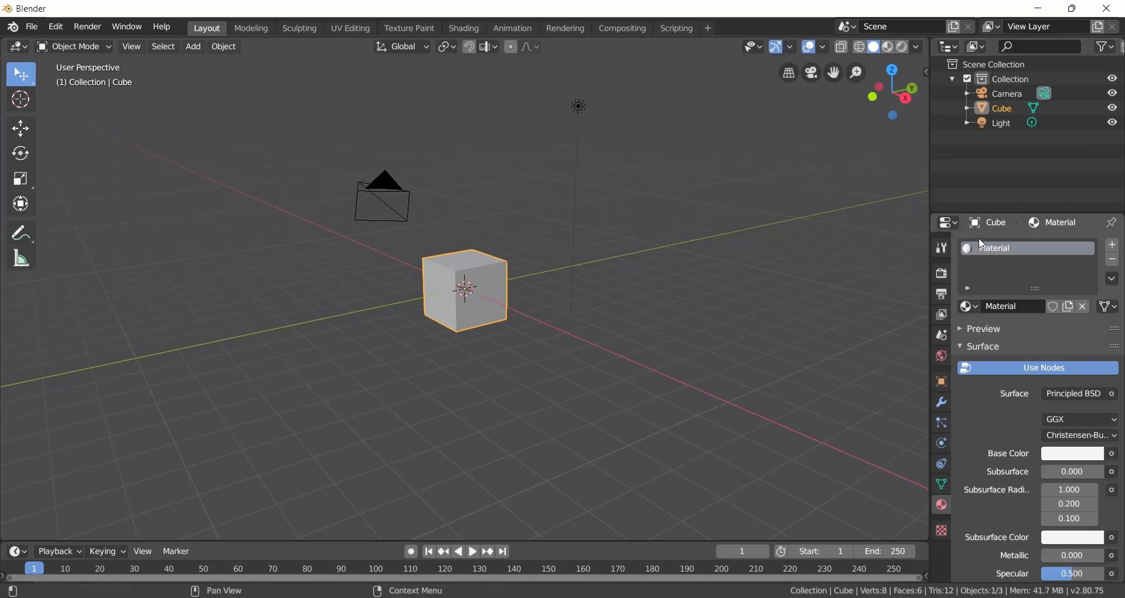
click(649, 273)
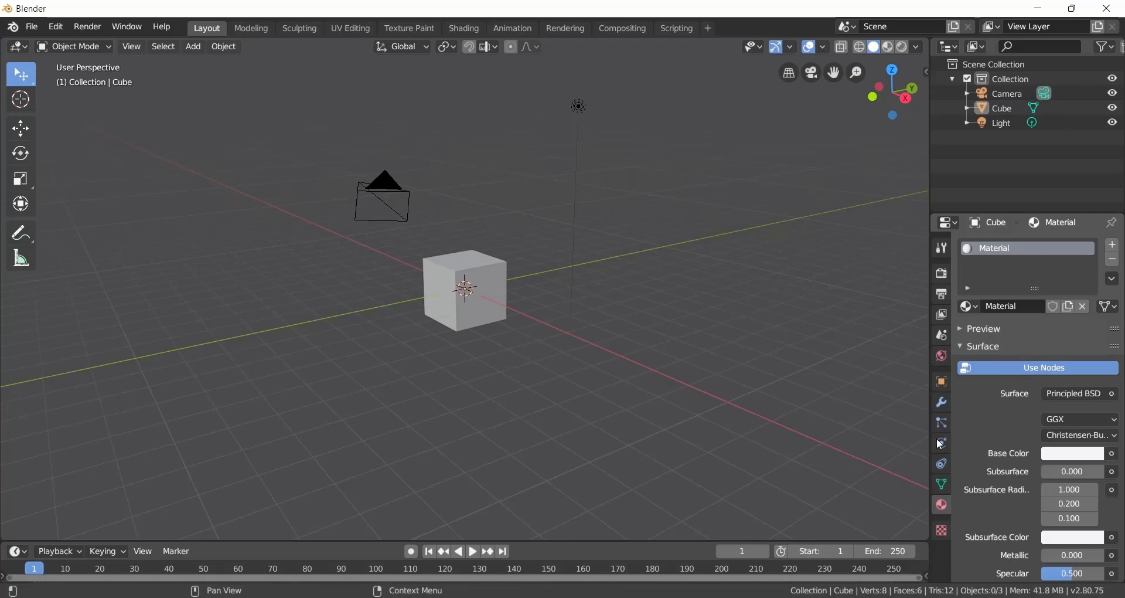
click(458, 275)
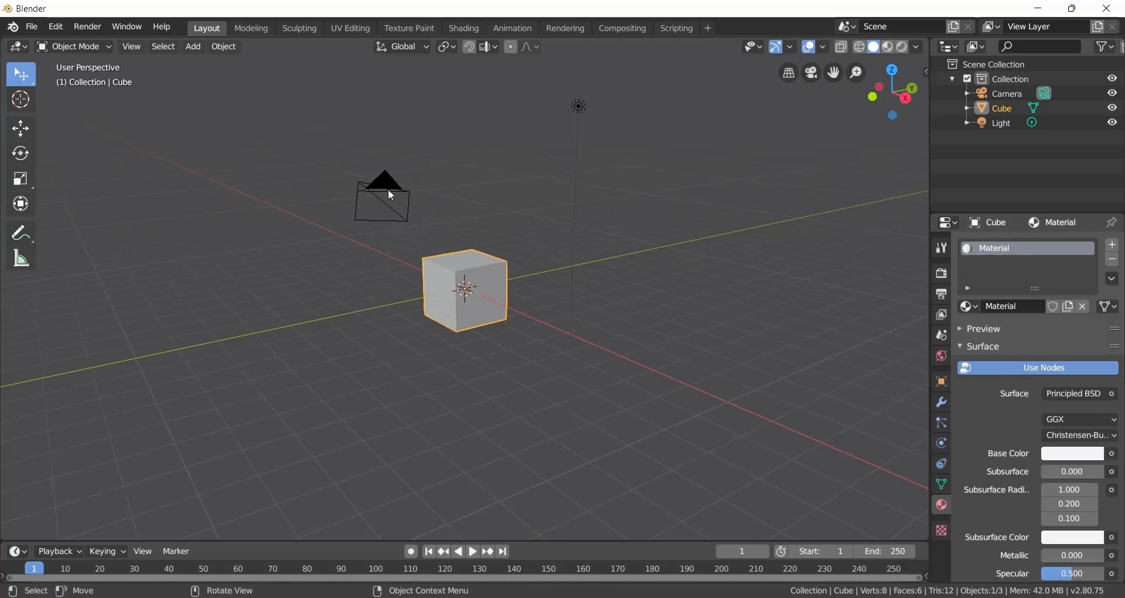
click(389, 194)
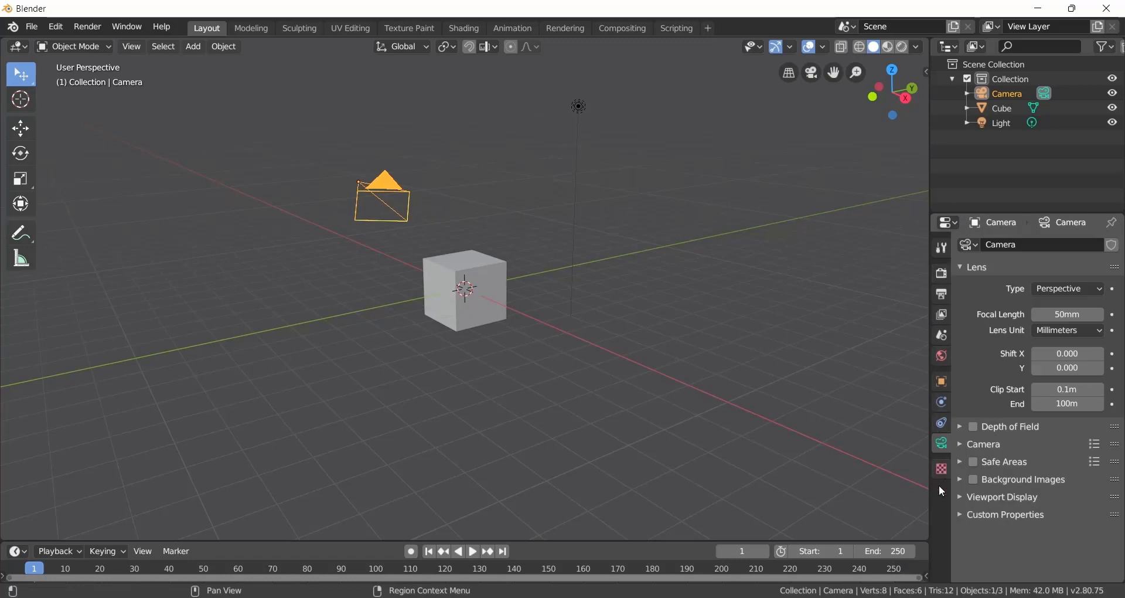
click(577, 276)
scroll(577, 316, down, 1)
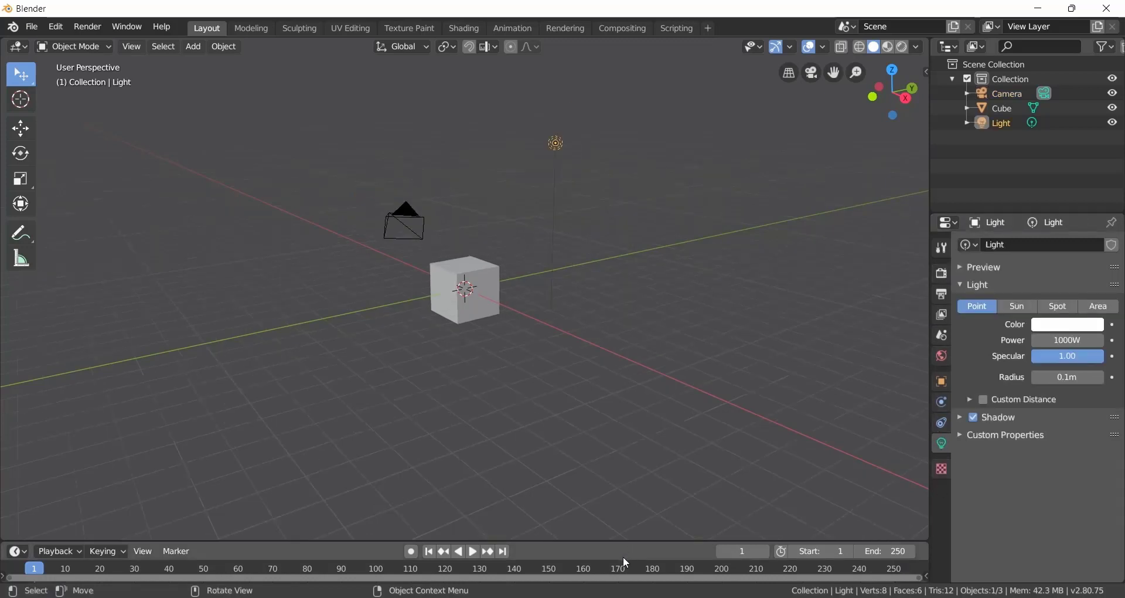
- Enlarge the timeline area and return the playhead to frame 0 after briefly playing the animation
drag(610, 540, 589, 483)
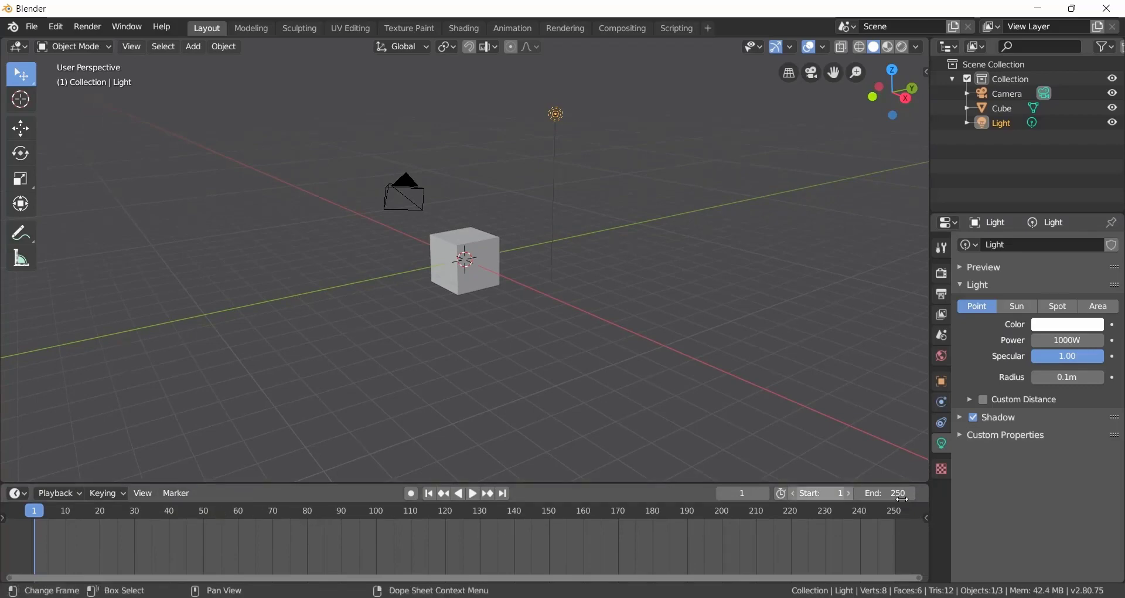
key(space)
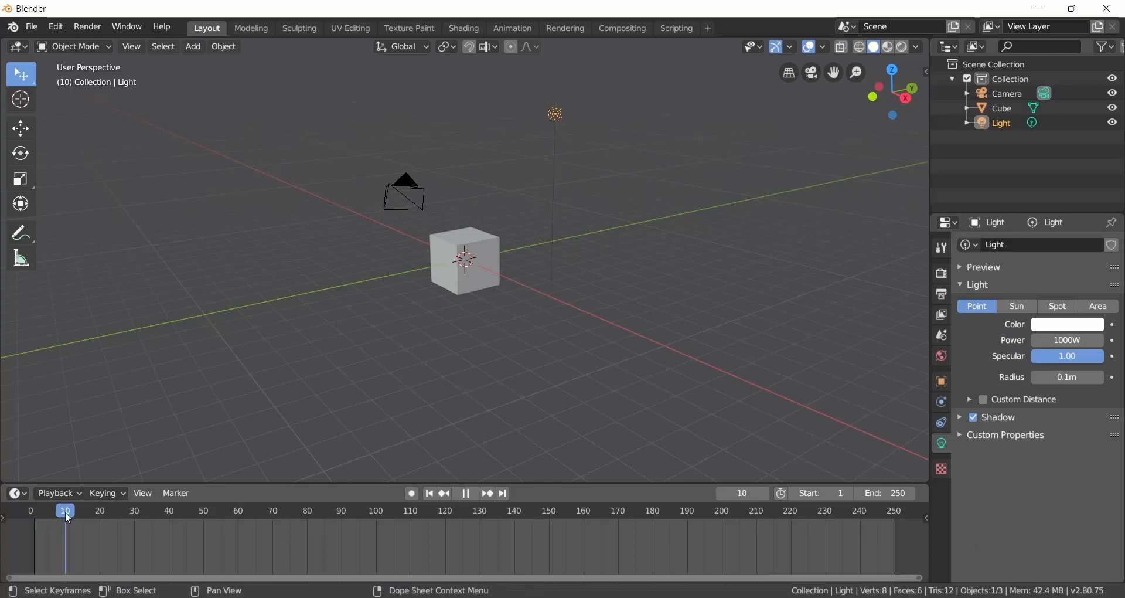
drag(65, 512, 31, 531)
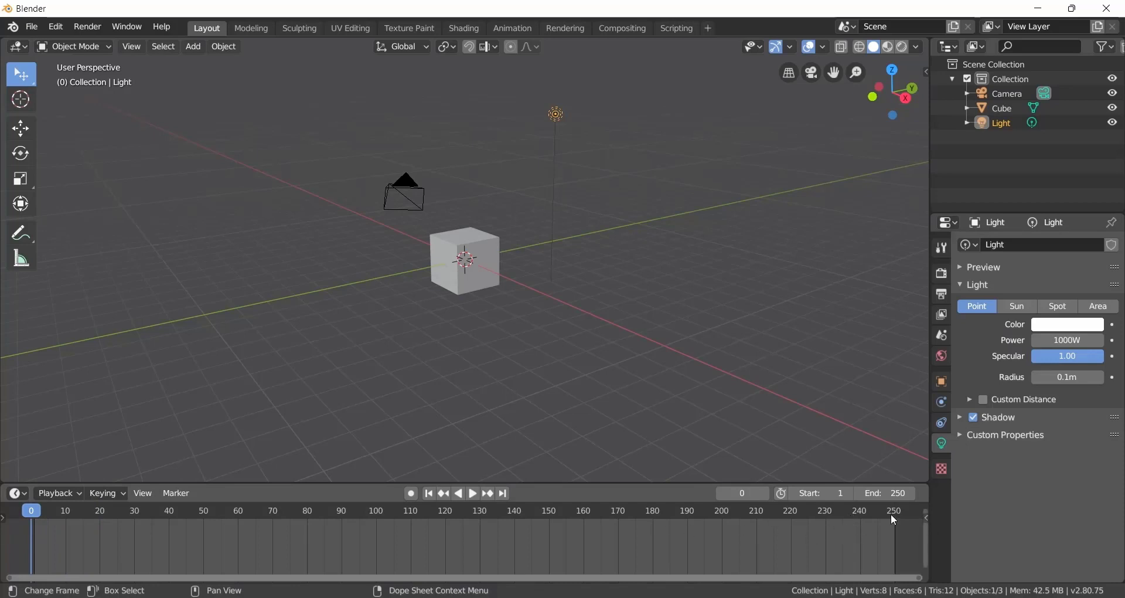
- Set the animation's end frame to 100 and change it back to 250
click(892, 494)
text(100)
key(Return)
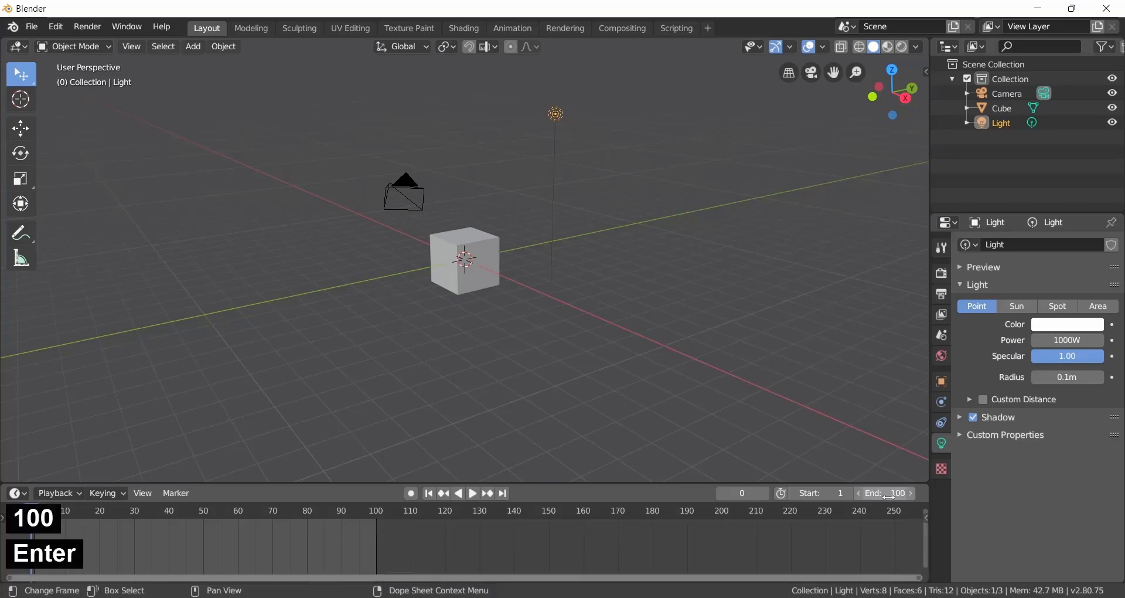
click(889, 494)
text(250)
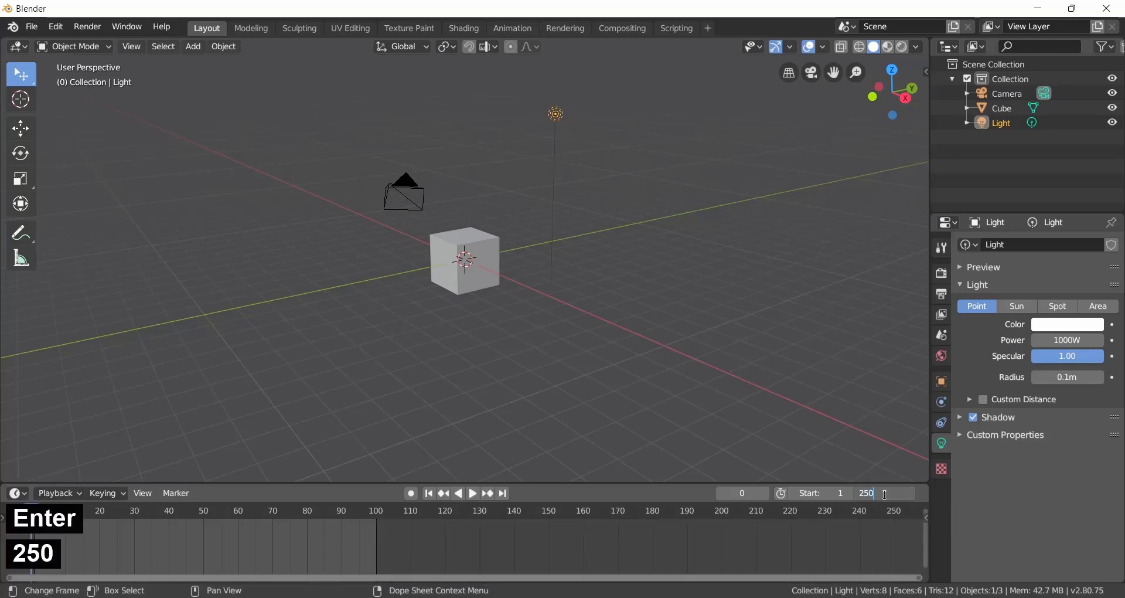
key(Return)
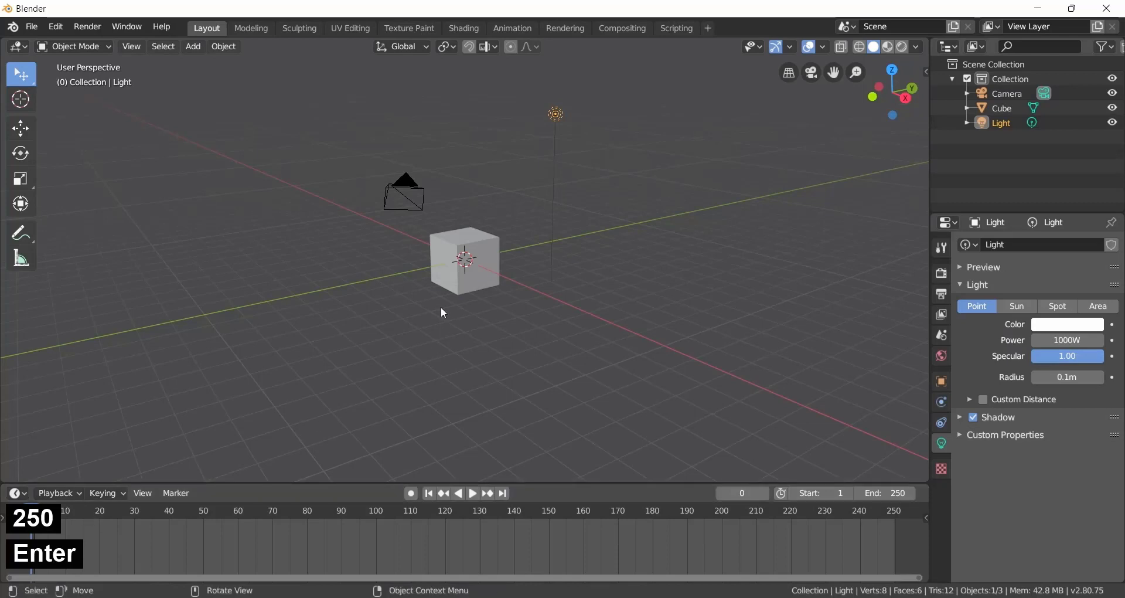
- Play the animation briefly, stop it at frame 3, and view the cube up close
key(space)
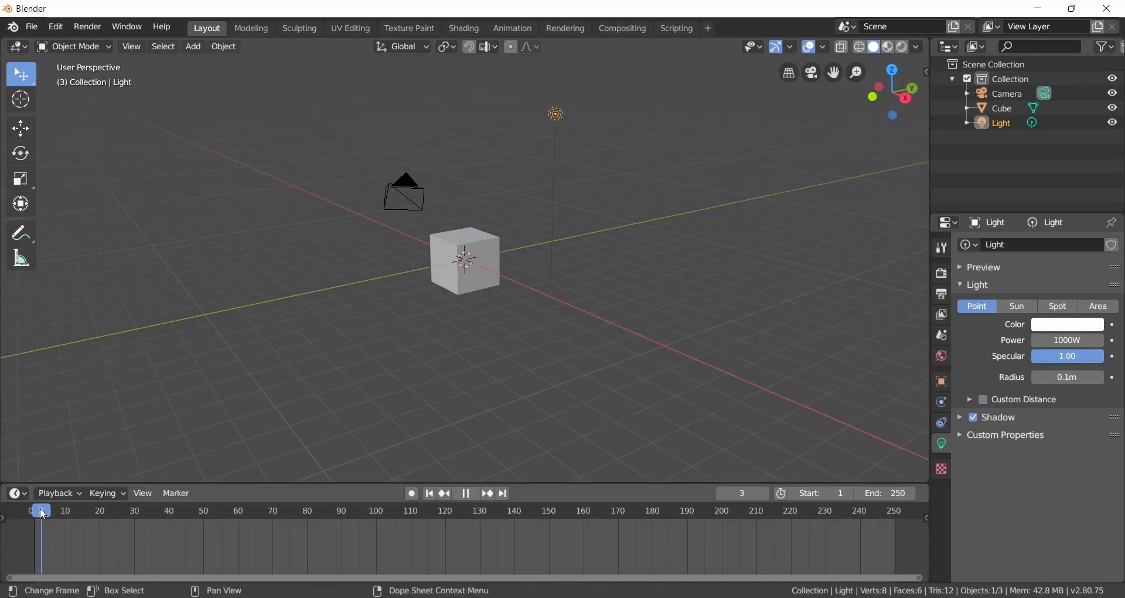
key(space)
scroll(420, 265, up, 5)
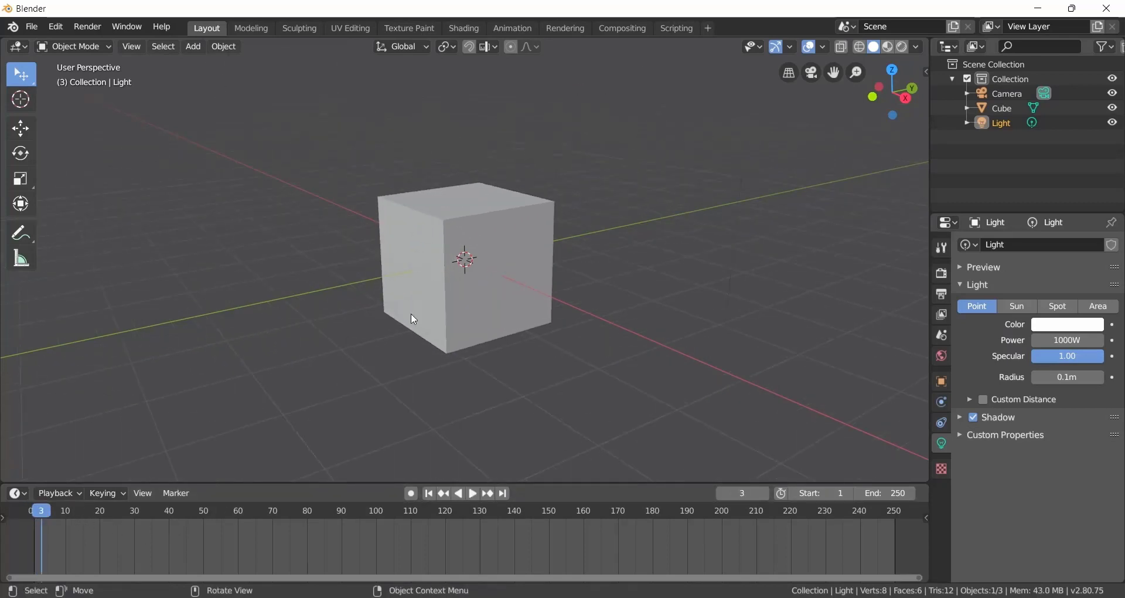
- Play the animation briefly from the start, stop it, and return the playhead to frame 0
click(24, 514)
key(space)
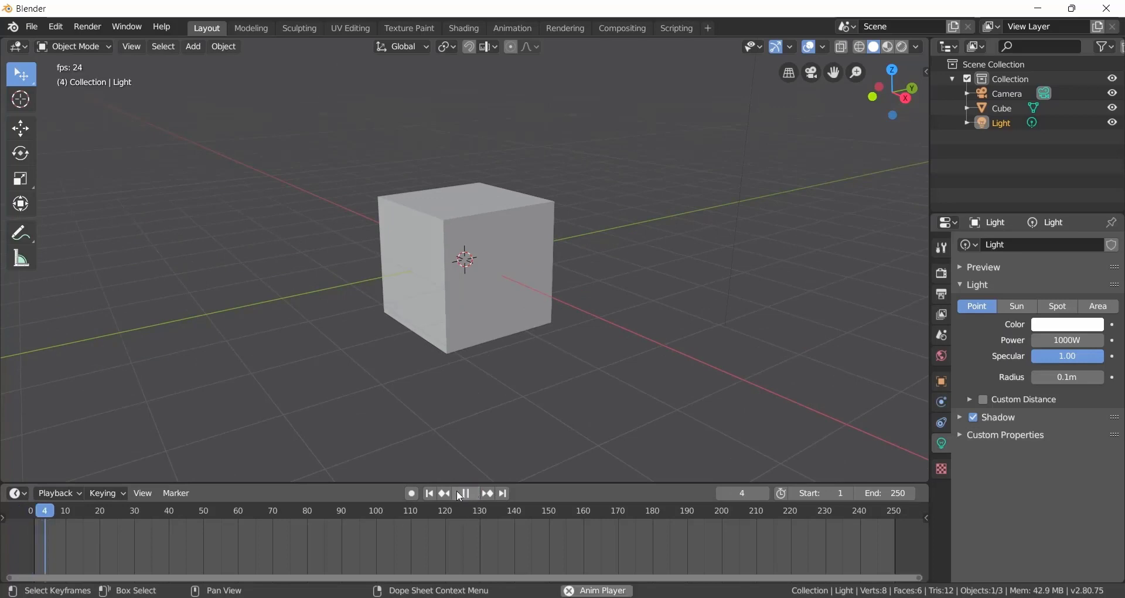
key(Escape)
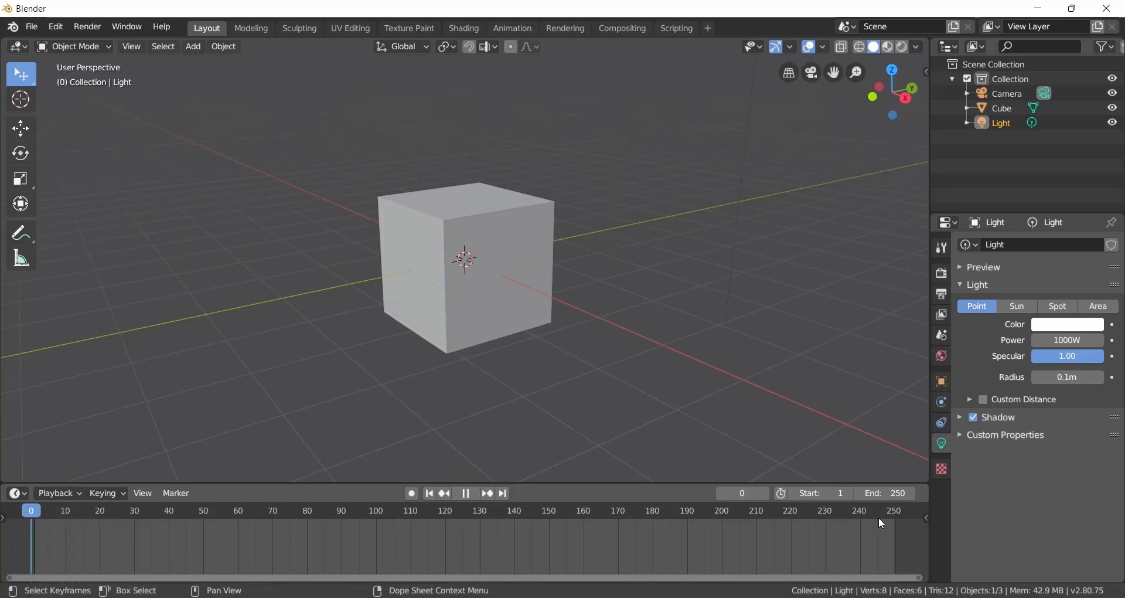
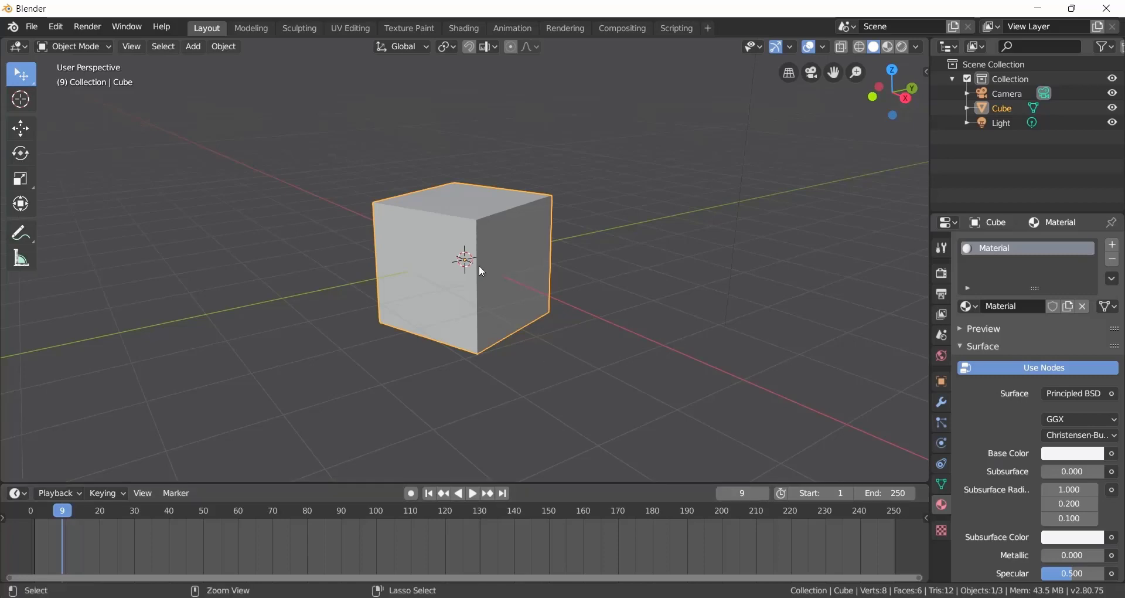
- Undo the recent trial rotations of the cube, with the playhead back at frame 0
key(ctrl+z)
key(ctrl+z)
key(ctrl+z)
key(ctrl+z)
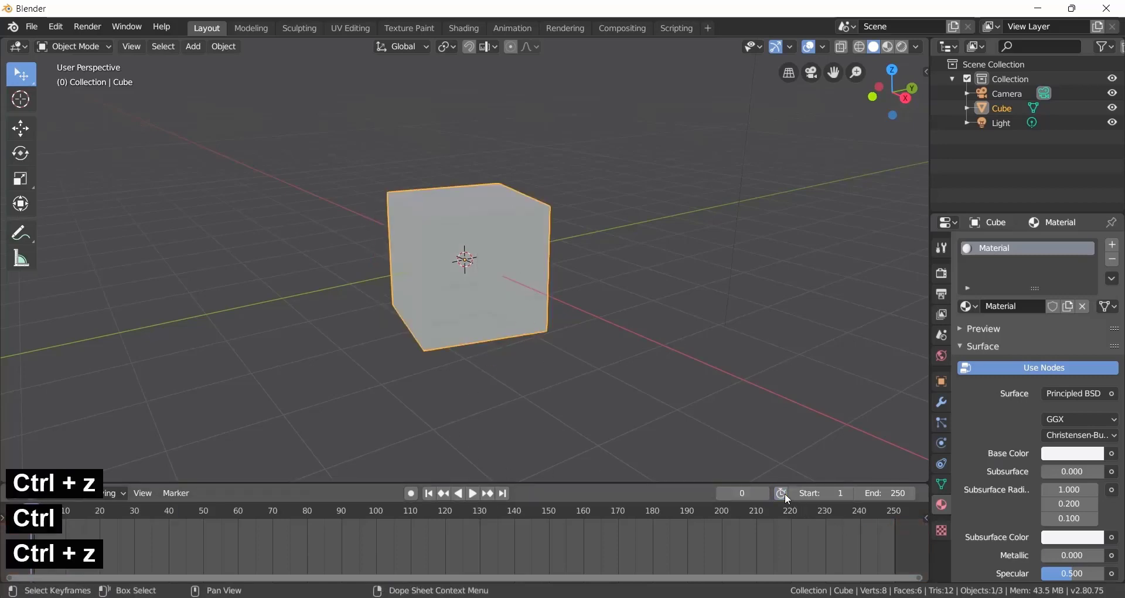
key(ctrl+z)
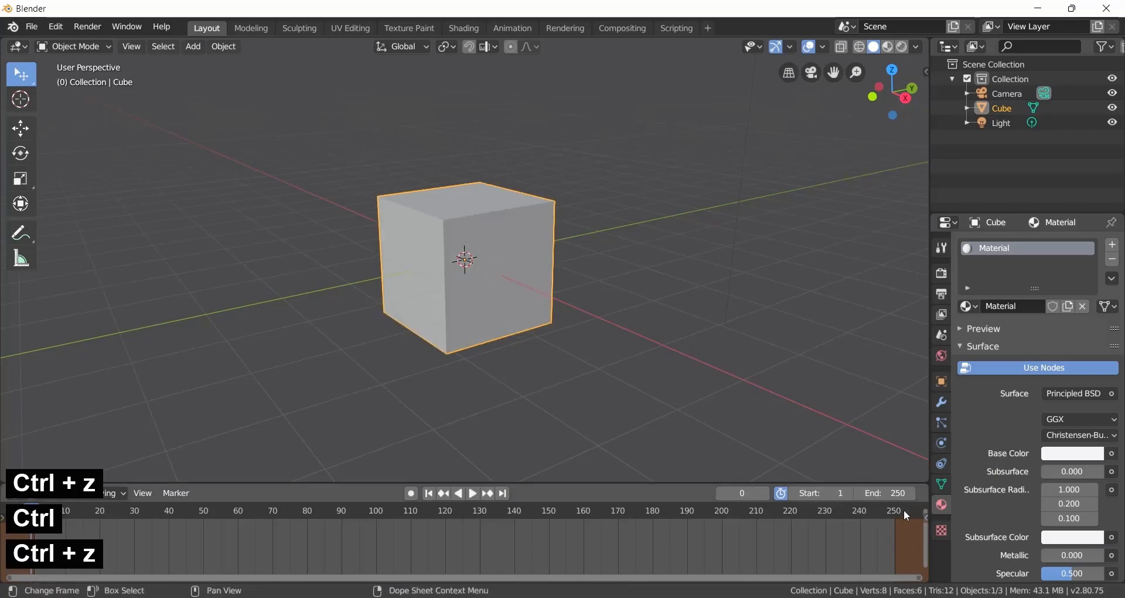
- Turn on auto keying and move the playhead to frame 40 after a short test playback
click(411, 493)
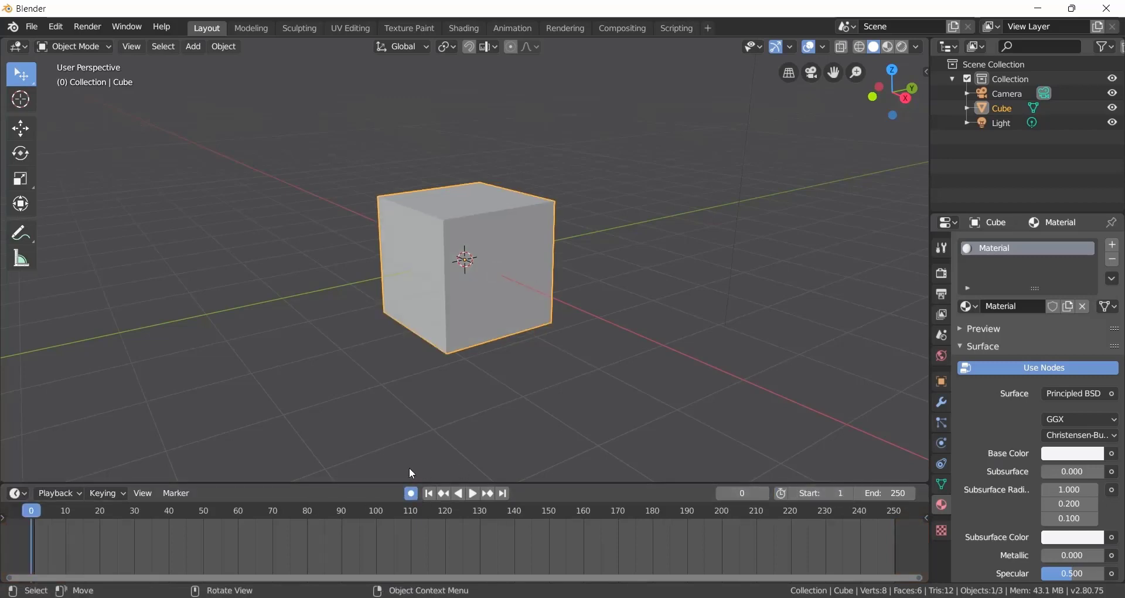
key(space)
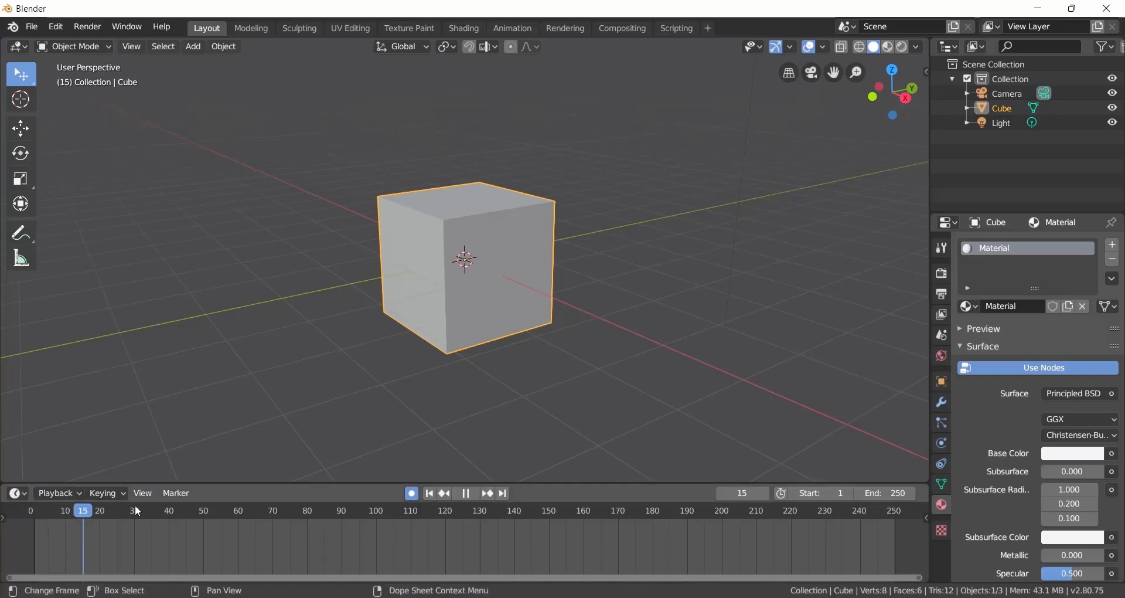
click(33, 520)
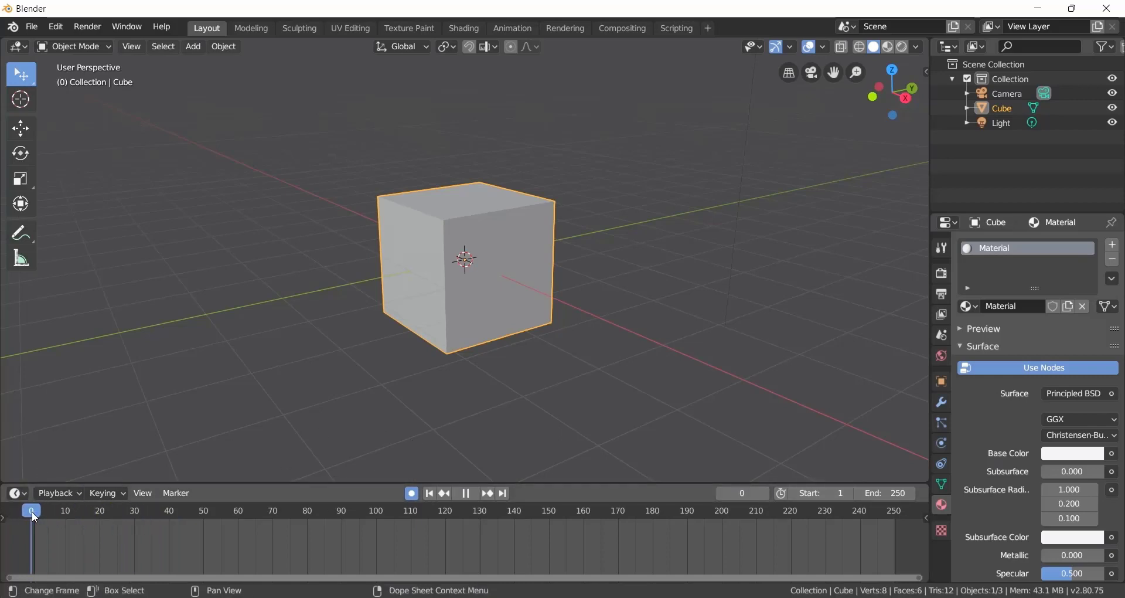
key(space)
right_click(30, 522)
click(64, 513)
drag(31, 512, 168, 513)
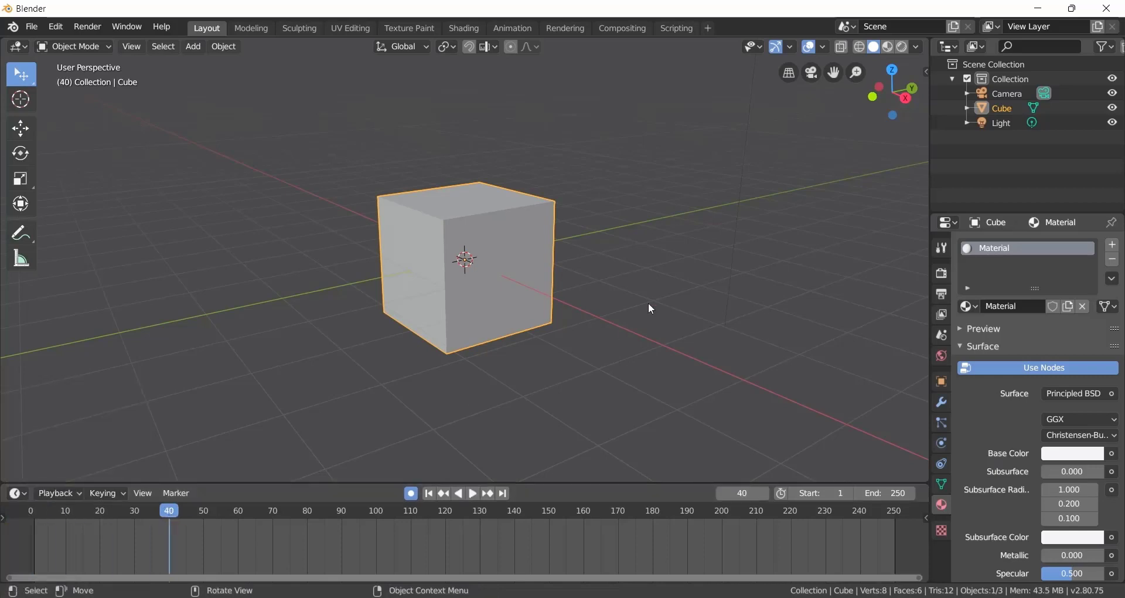
- Rotate the cube 90° about the global Z axis to record a keyframe at frame 40
key(r)
text(z)
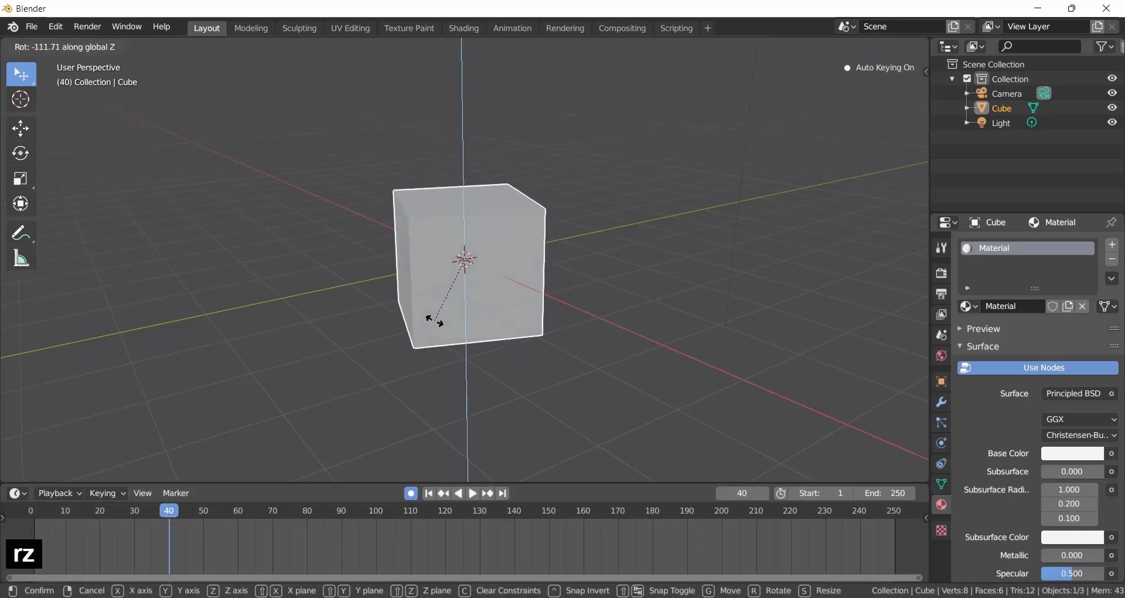
text(90)
click(435, 320)
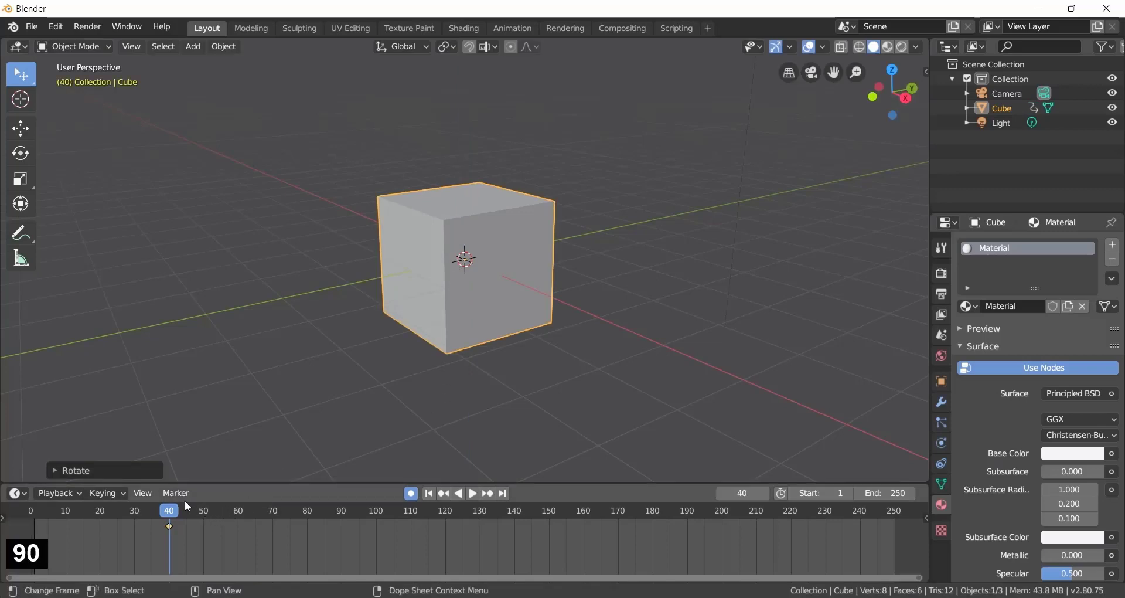
- Return to frame 0 and record a starting keyframe there with a 0° rotation of the cube about Z
key(shift+ctrl+space)
drag(132, 511, 30, 518)
key(space)
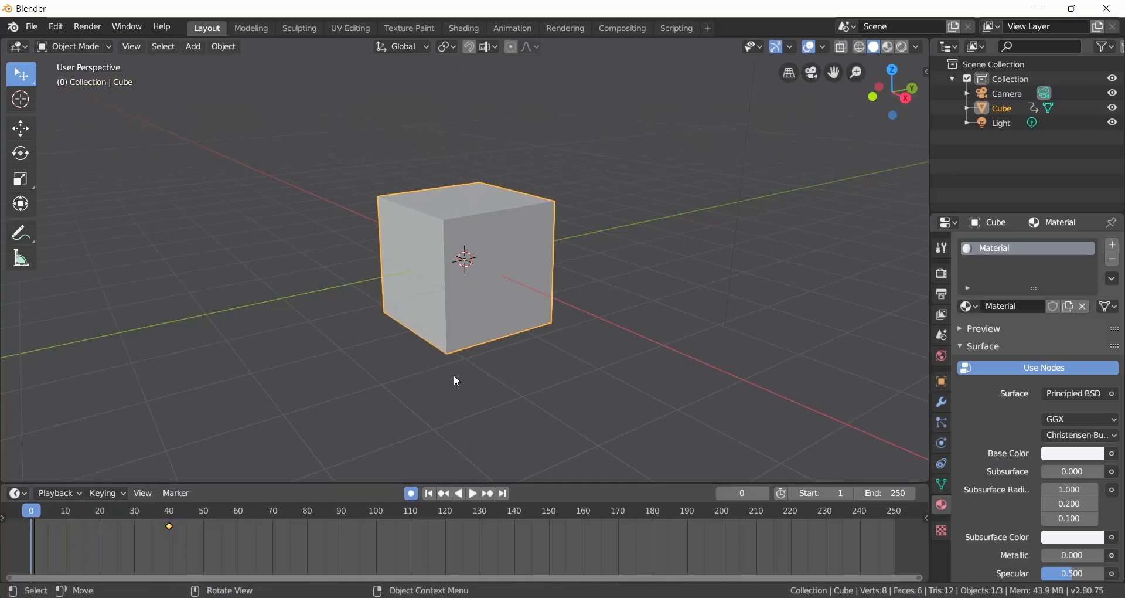
key(r)
text(z)
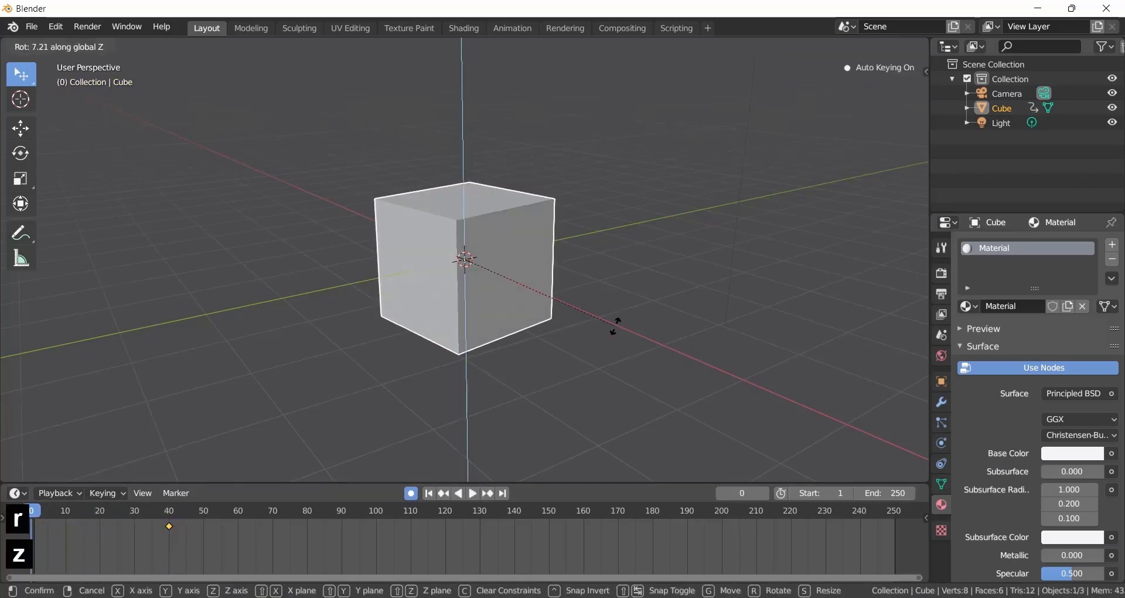
text(0)
click(616, 326)
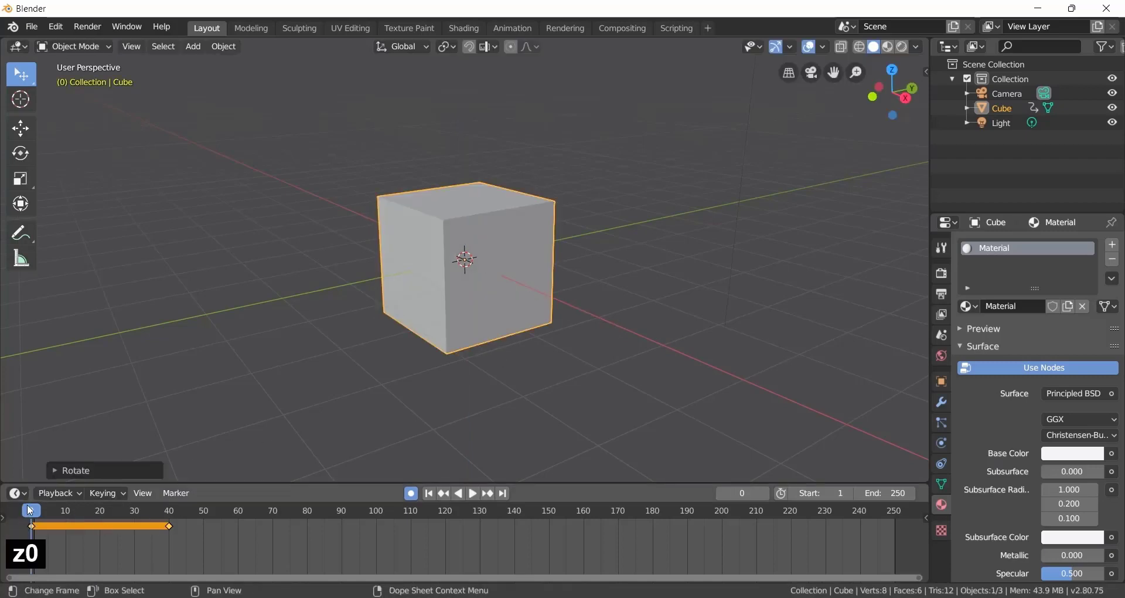
- Go to frame 40 and rotate the cube 180° about the global Z axis to record its rotation there
drag(30, 511, 170, 518)
key(r)
key(z)
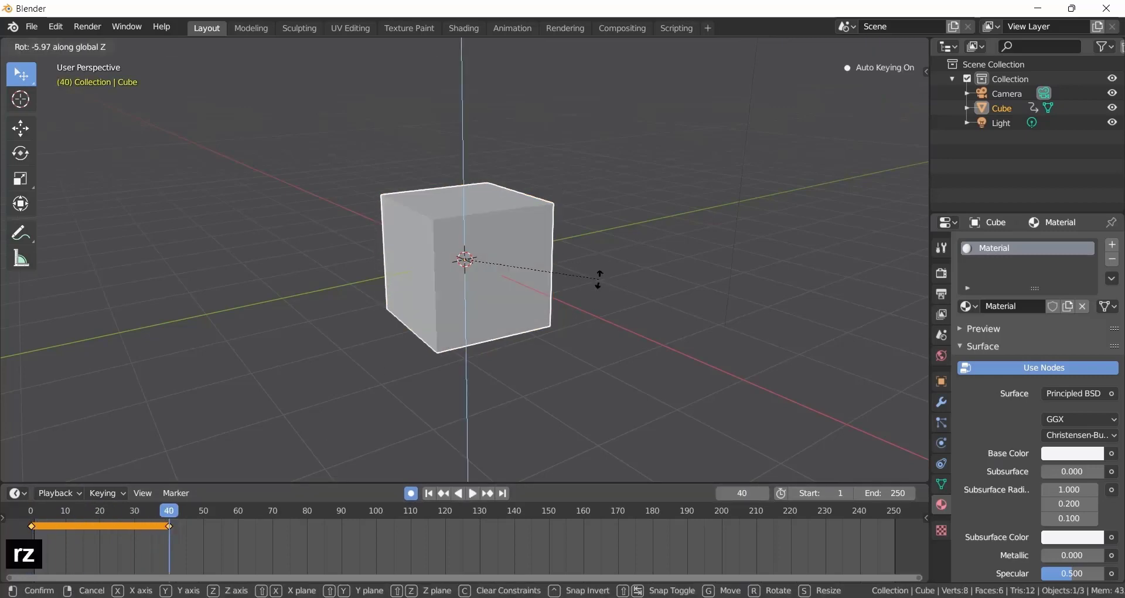
key(1)
key(8)
key(0)
key(Return)
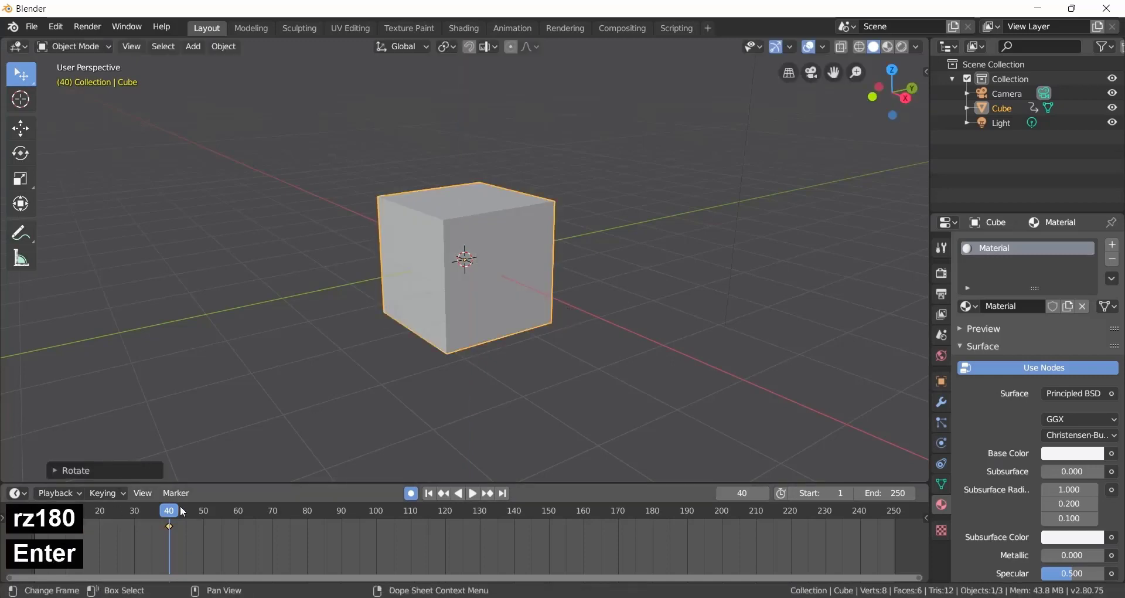
- Play the cube's rotation animation from the start to check it, stop it, and return the playhead to frame 0
drag(170, 548, 168, 562)
key(Escape)
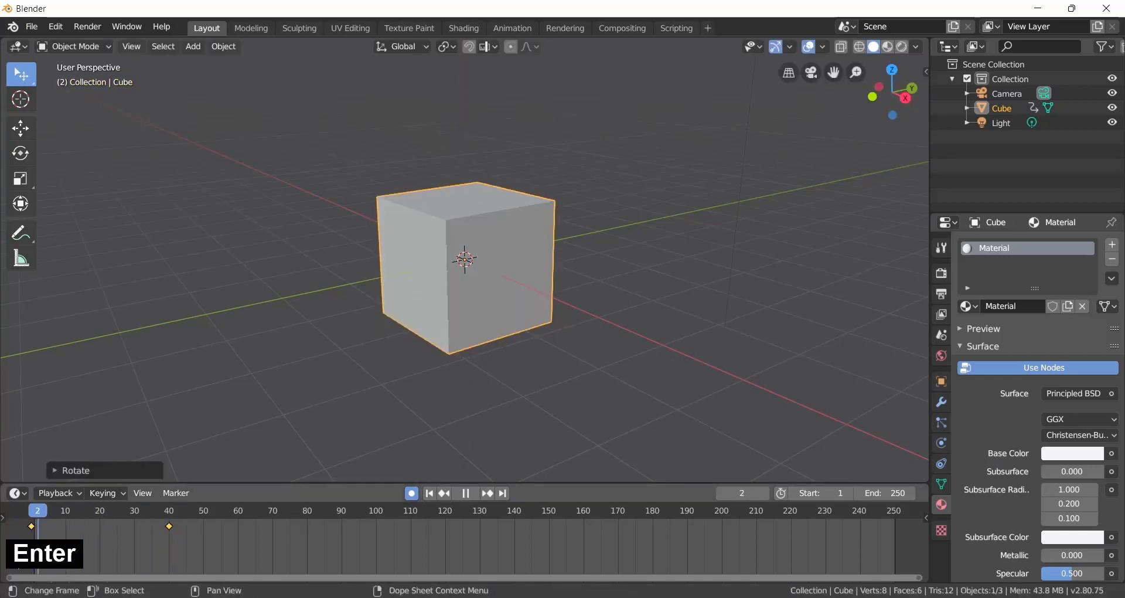
click(476, 495)
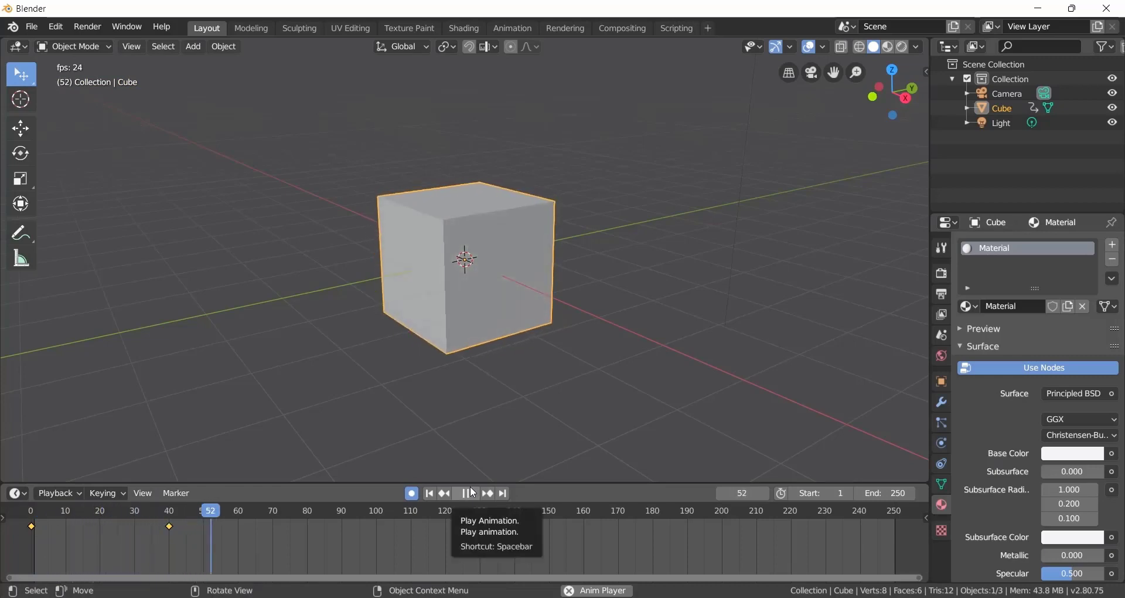
click(473, 493)
click(159, 512)
key(Escape)
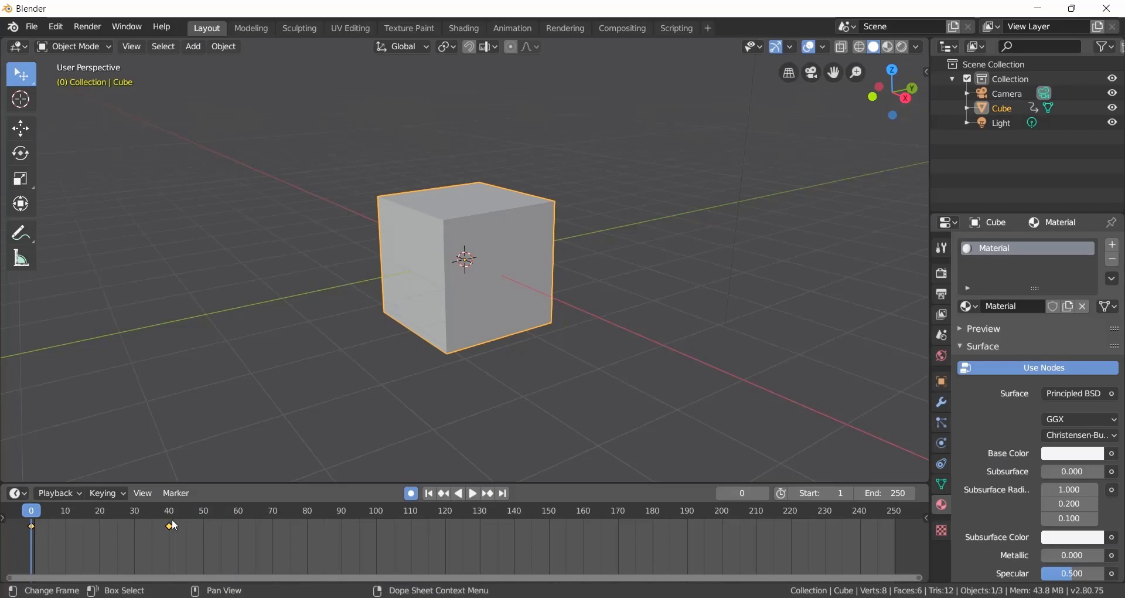
- Delete the cube's keyframes at frame 40 and frame 0 from the timeline
key(Delete)
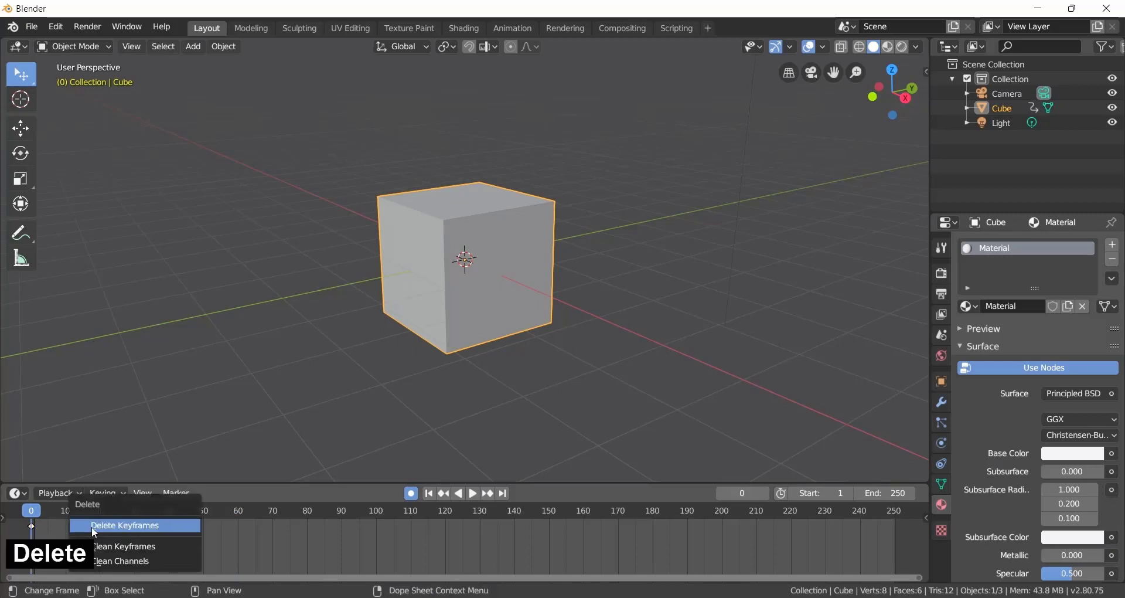
click(166, 526)
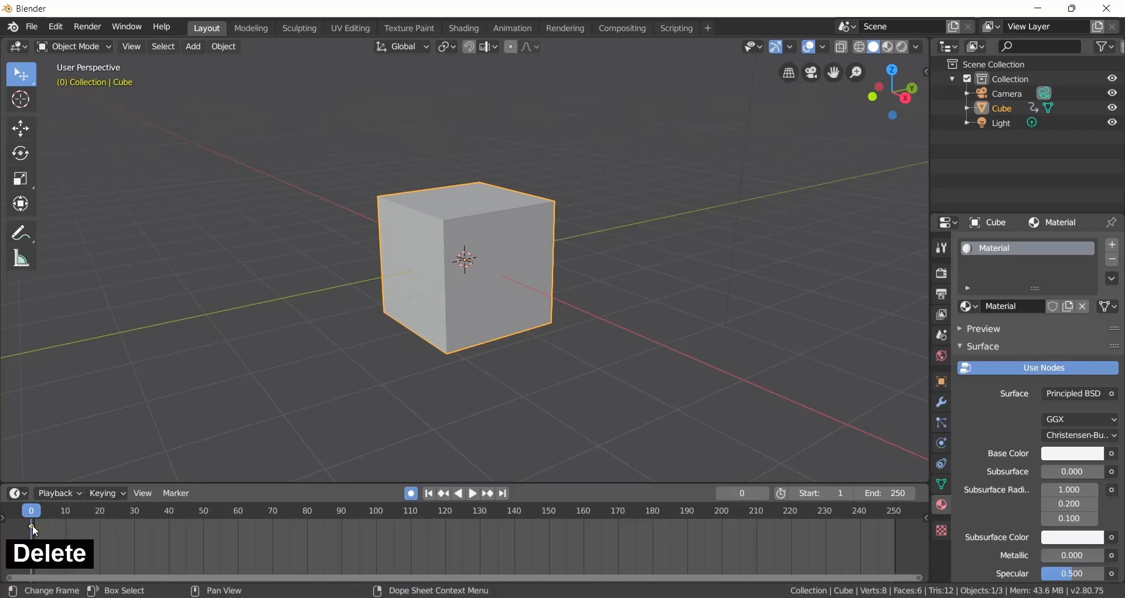
key(Delete)
click(35, 527)
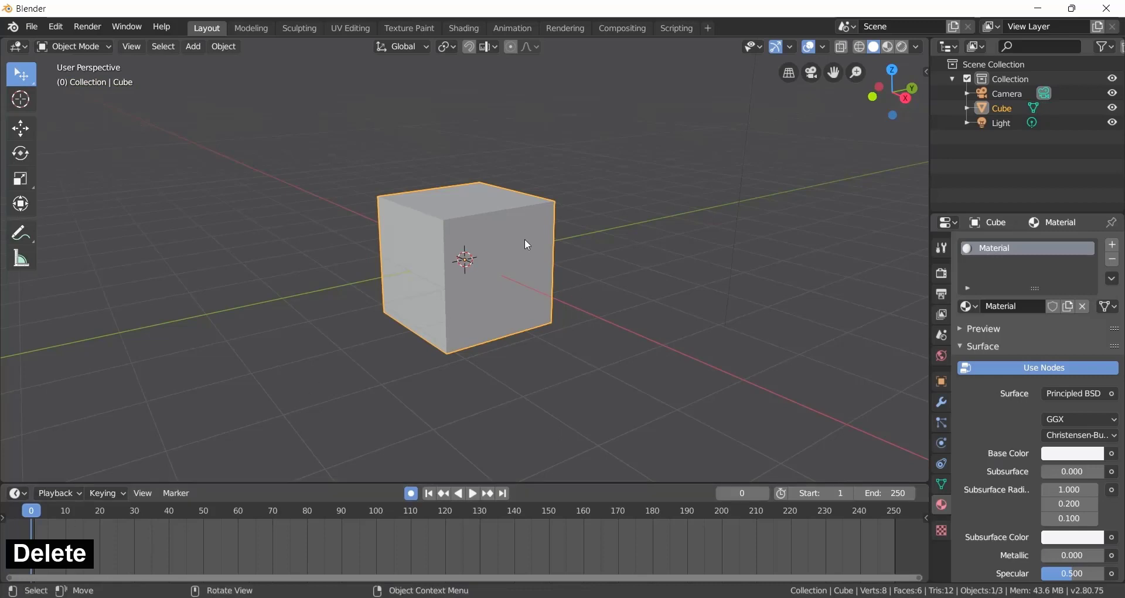
- Turn off auto keying, and deselect and reselect the cube while viewing it from a lower angle
click(692, 170)
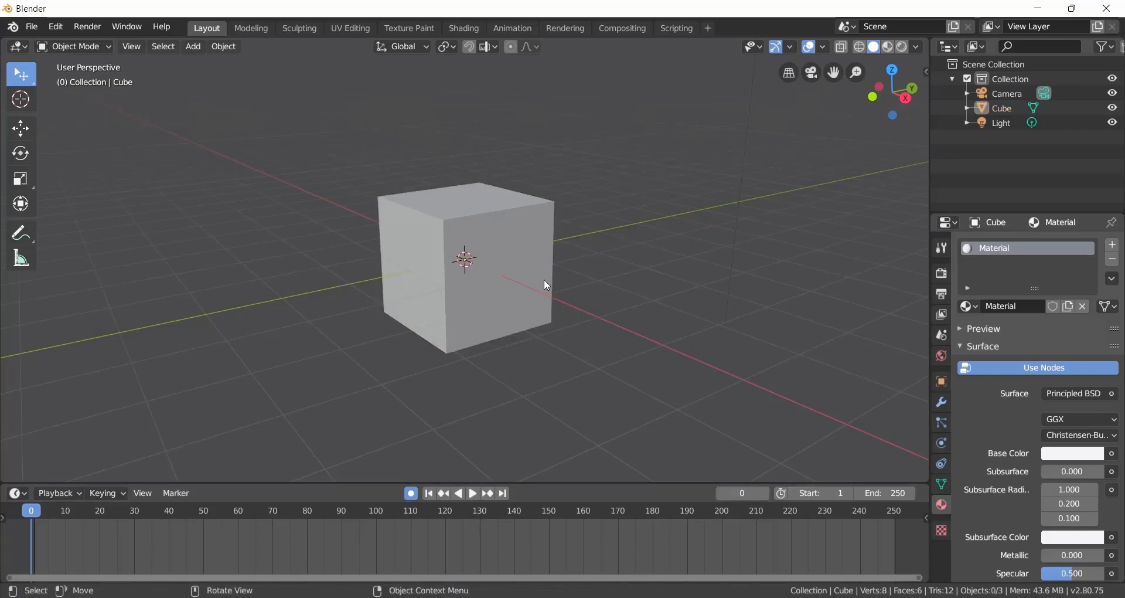
middle_drag(617, 213, 589, 206)
click(543, 224)
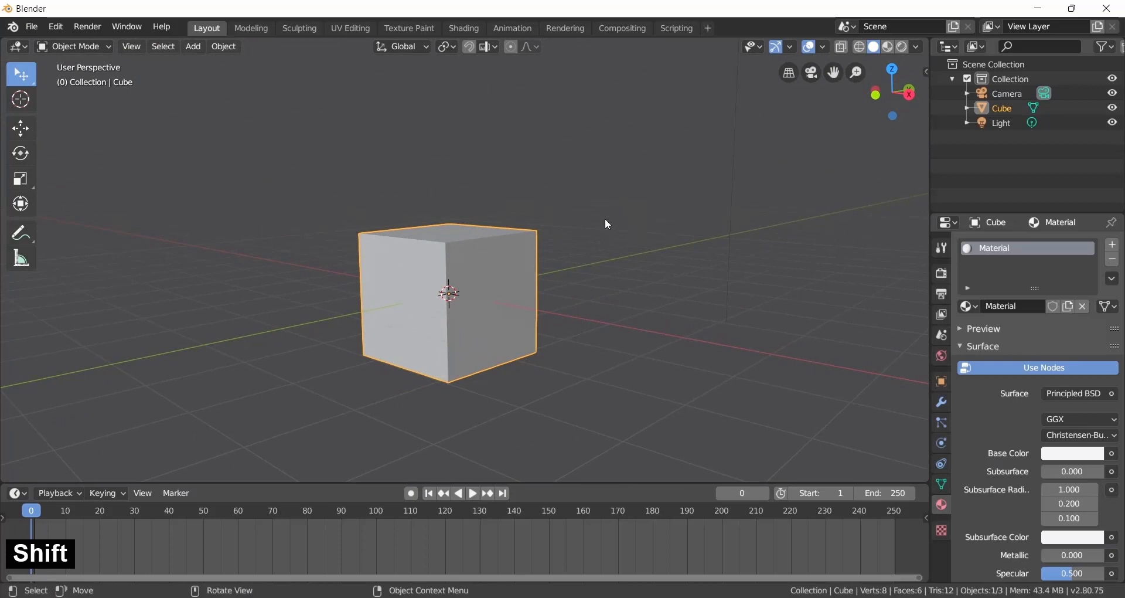
scroll(551, 158, down, 1)
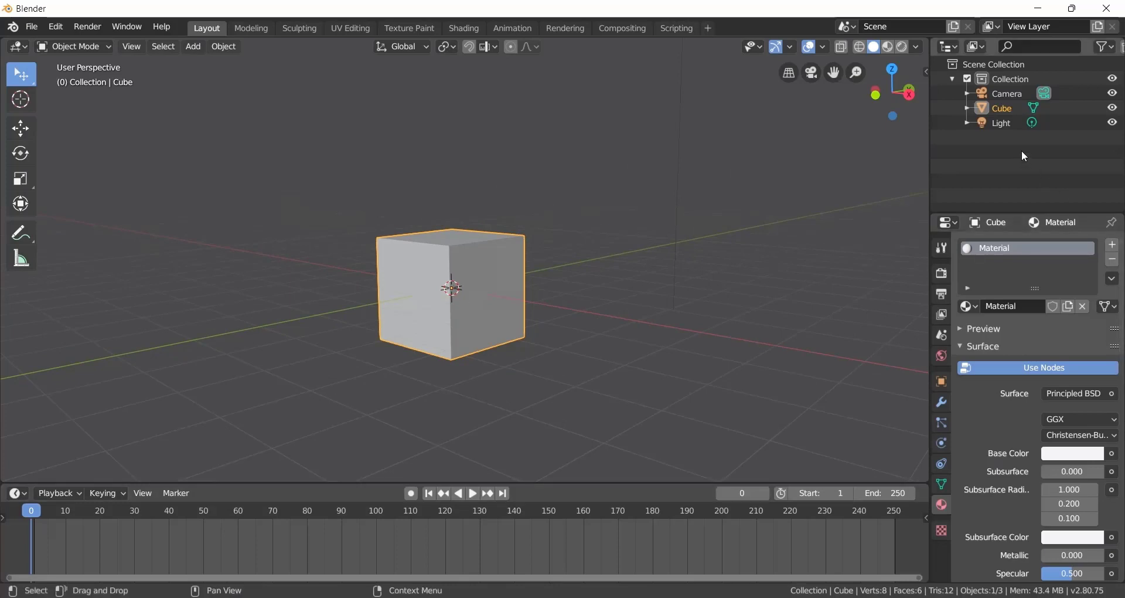
- Select the light, the cube and the camera in turn in the outliner to locate them in the scene
click(1003, 123)
click(1002, 109)
click(1004, 94)
scroll(634, 266, down, 4)
scroll(635, 269, down, 1)
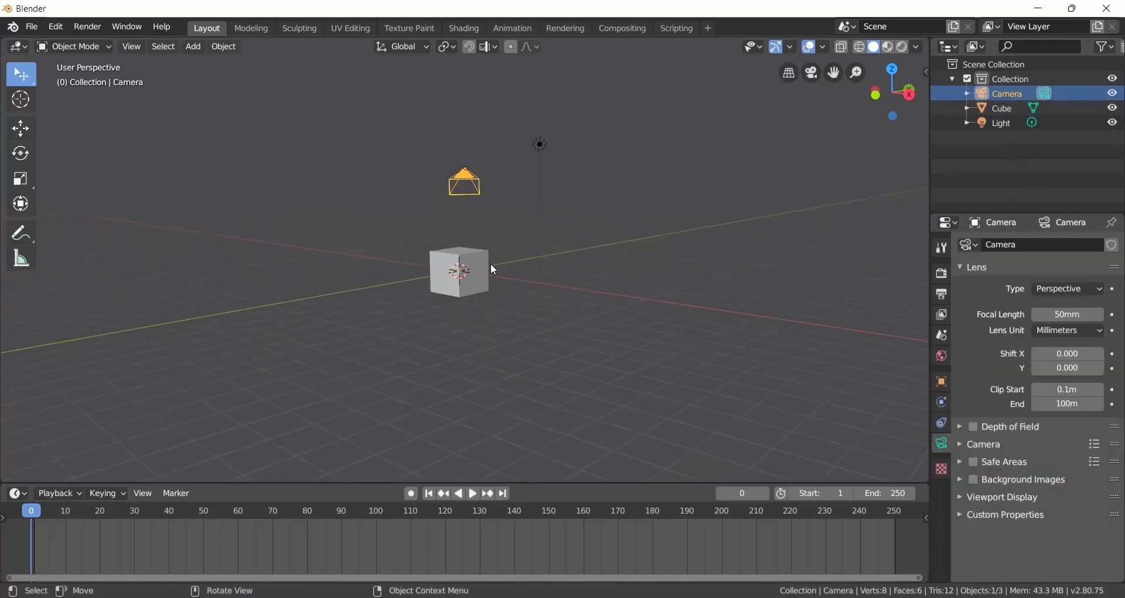
- Select the cube in the viewport and view the scene from its other side
click(487, 267)
scroll(468, 247, up, 3)
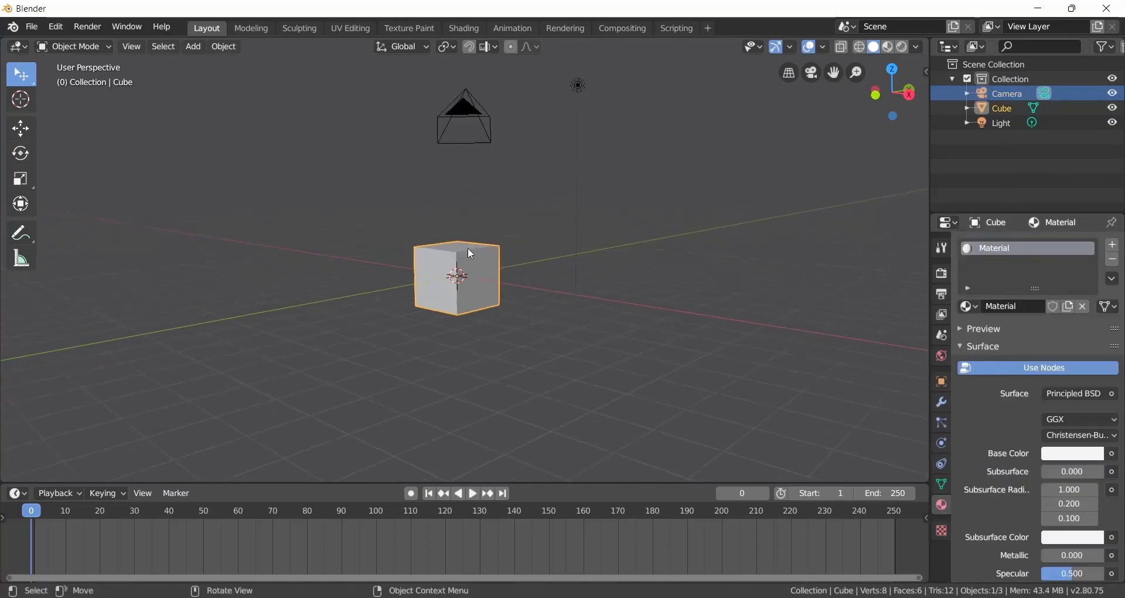
shift+scroll(501, 247, up, 2)
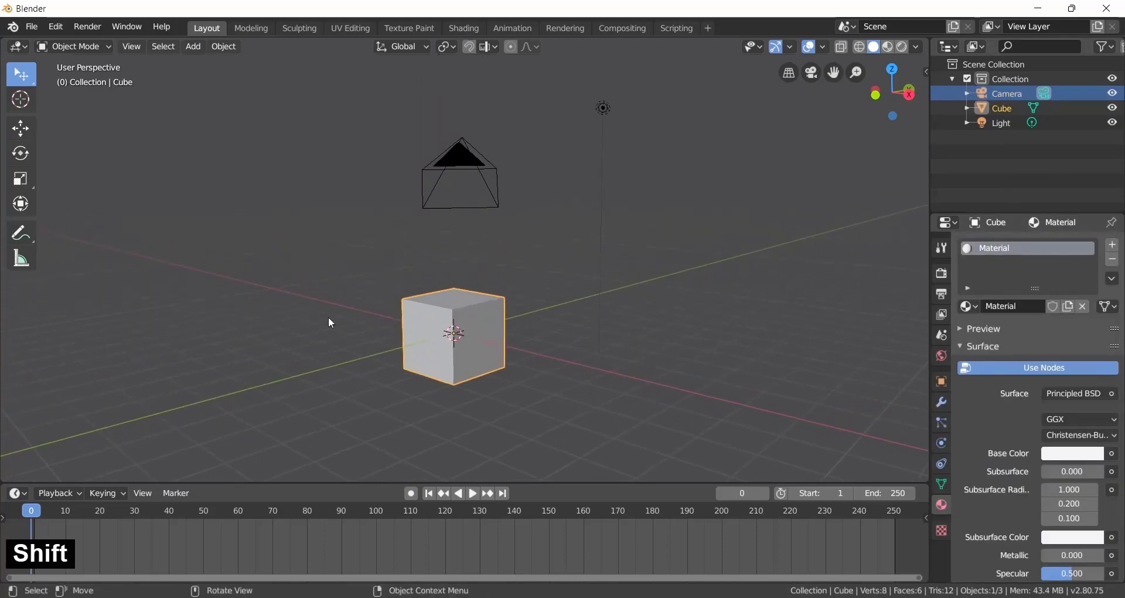
alt+middle_drag(328, 317, 550, 333)
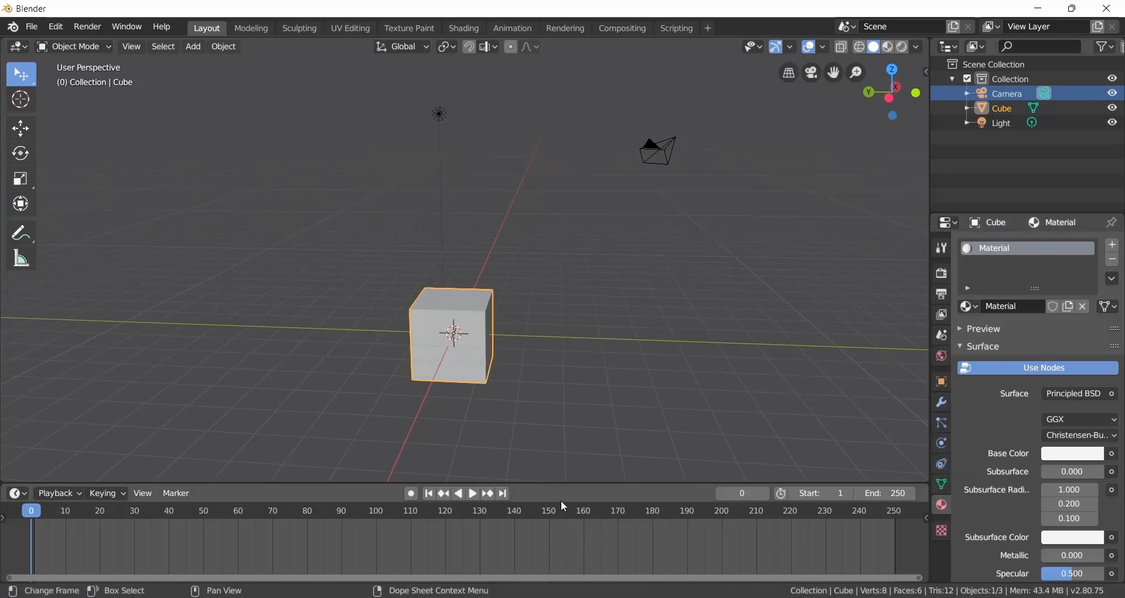
- Enlarge the timeline area slightly and scrub the playhead back to frame 0
drag(561, 484, 198, 477)
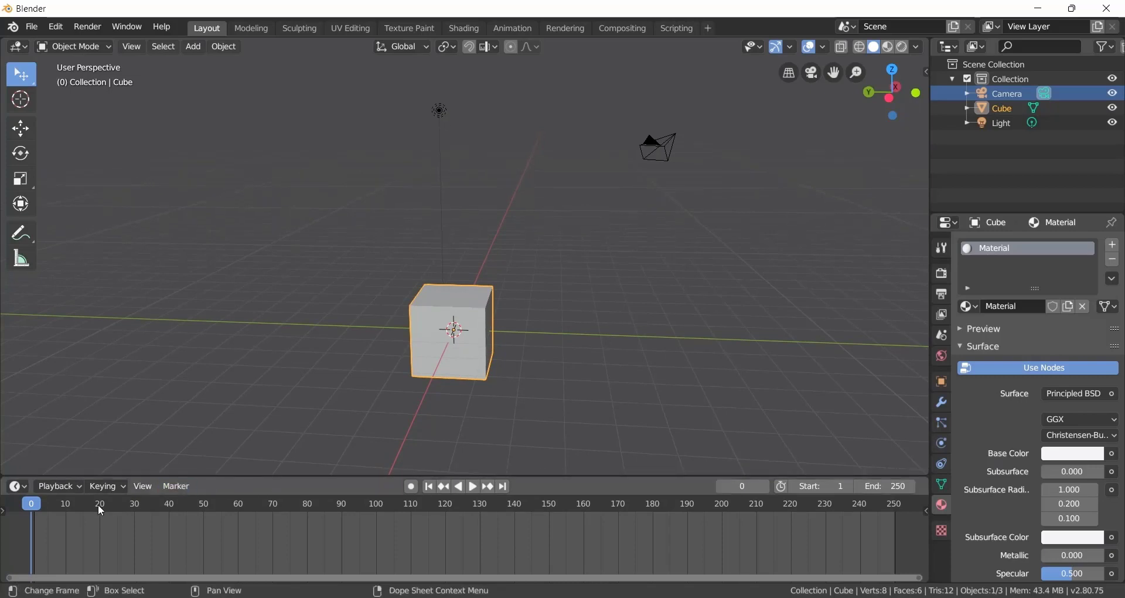
drag(98, 504, 29, 533)
- Try the Cursor, Move and Rotate tools on the cube and return to the Select tool
click(18, 103)
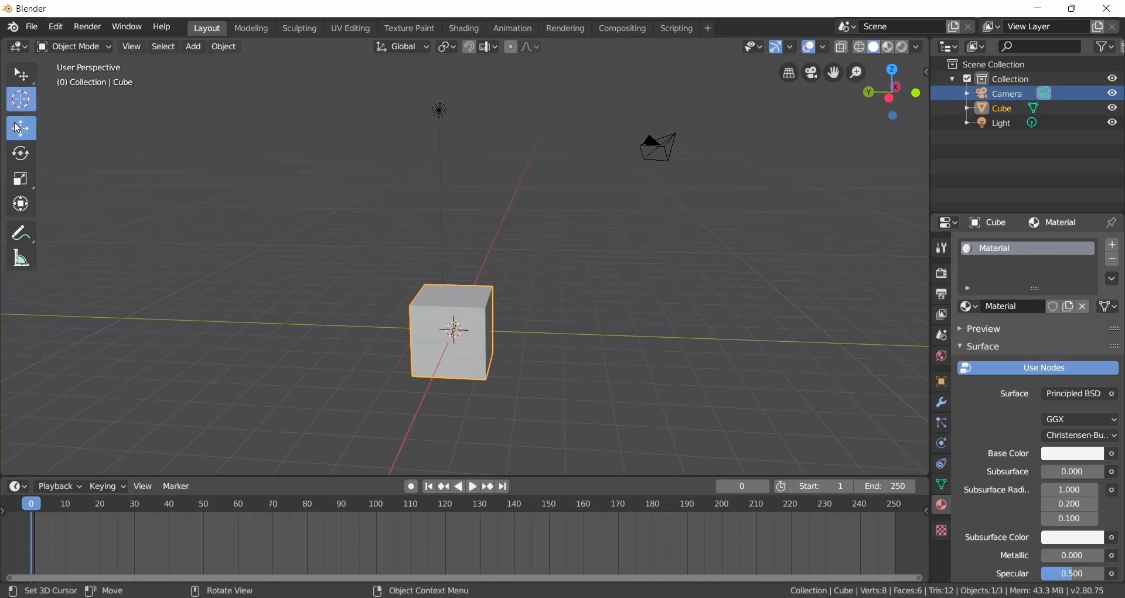
click(19, 128)
click(27, 150)
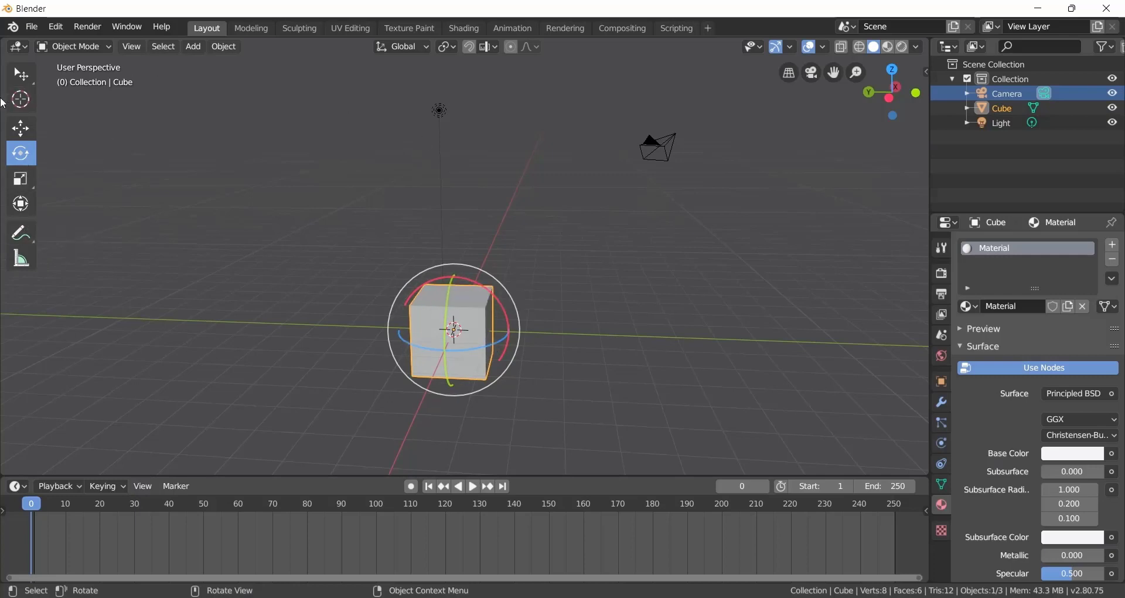
click(25, 74)
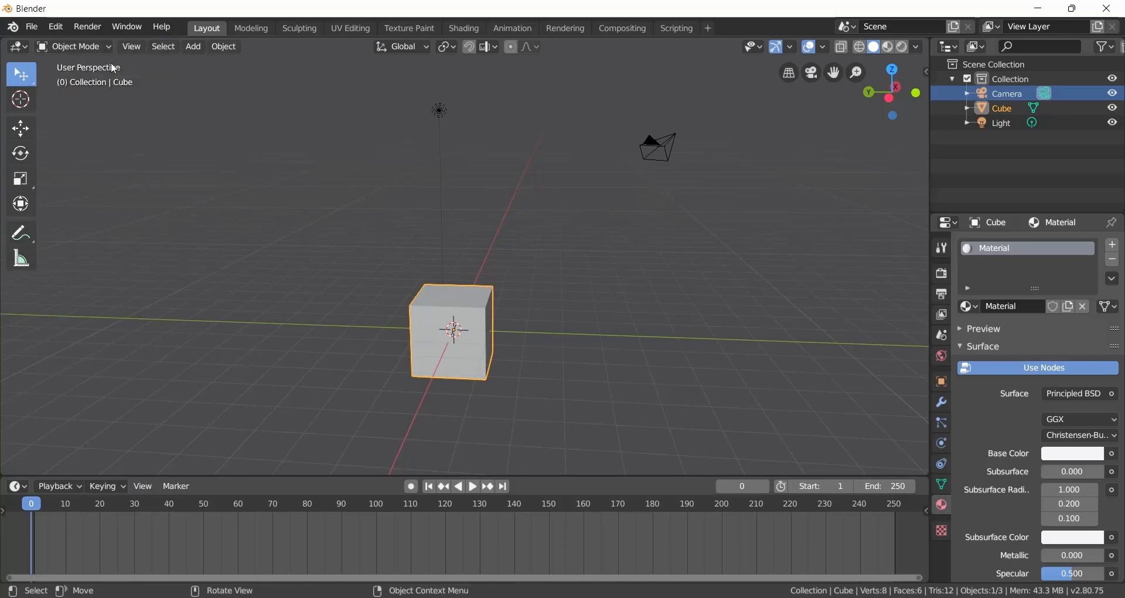
- Switch the cube to Edit Mode and return it to Object Mode
click(78, 46)
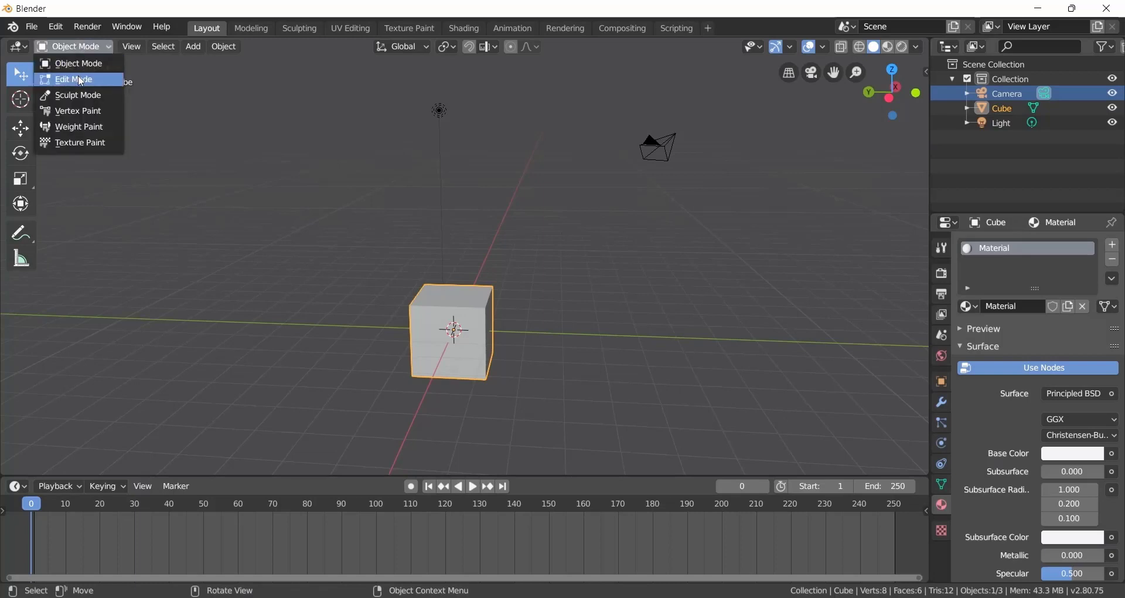
click(76, 78)
click(93, 47)
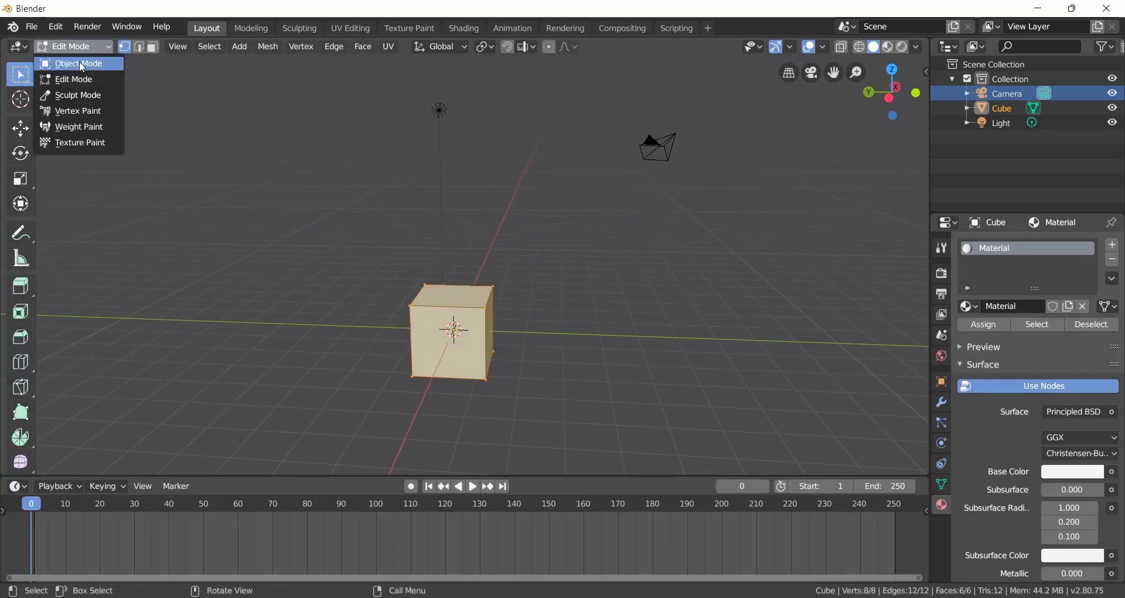
click(79, 61)
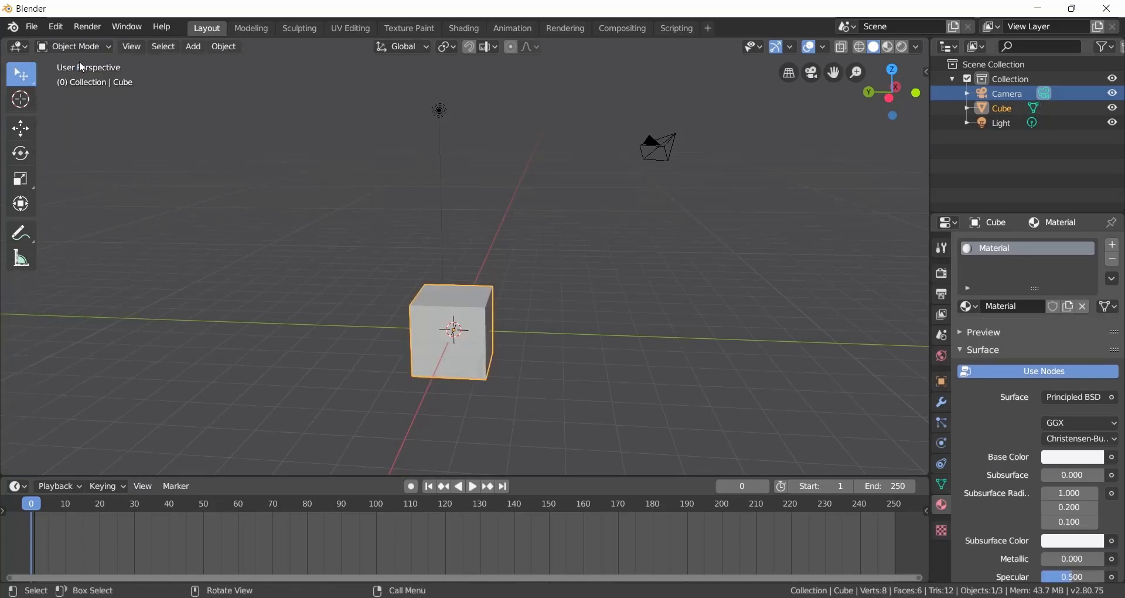
- Add a UV sphere to the scene and move it up and away from the cube, toward the camera
click(130, 47)
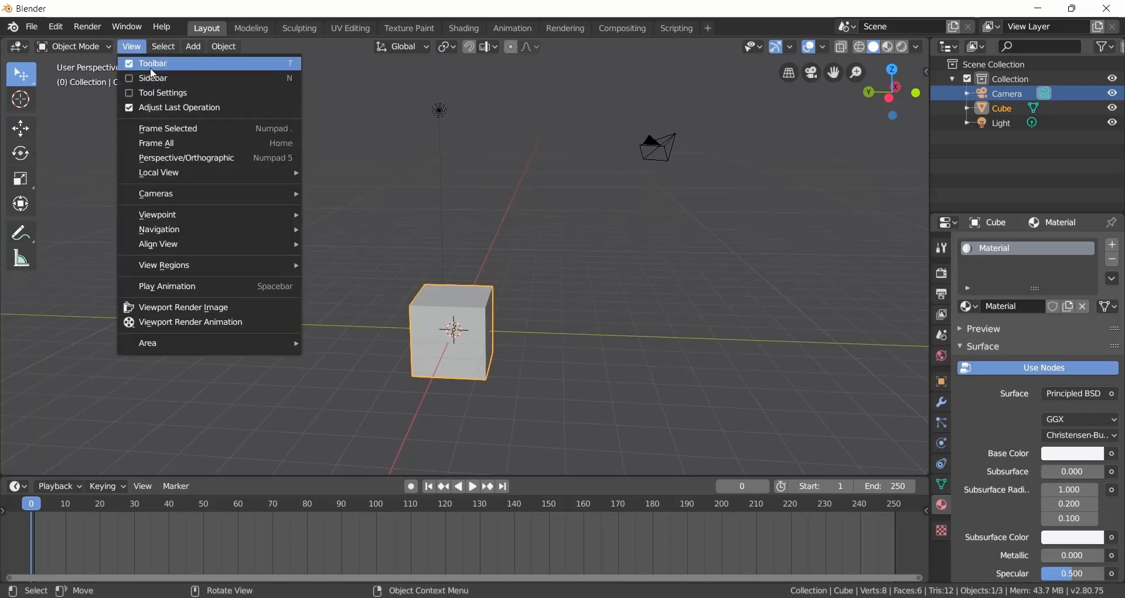
mouse_move(166, 51)
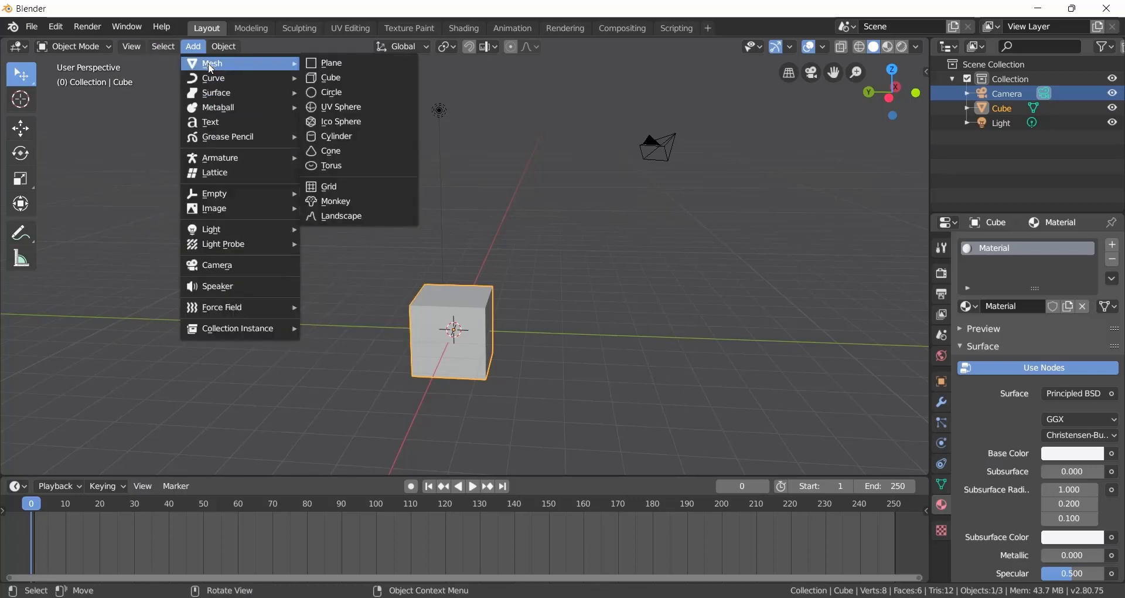
mouse_move(246, 64)
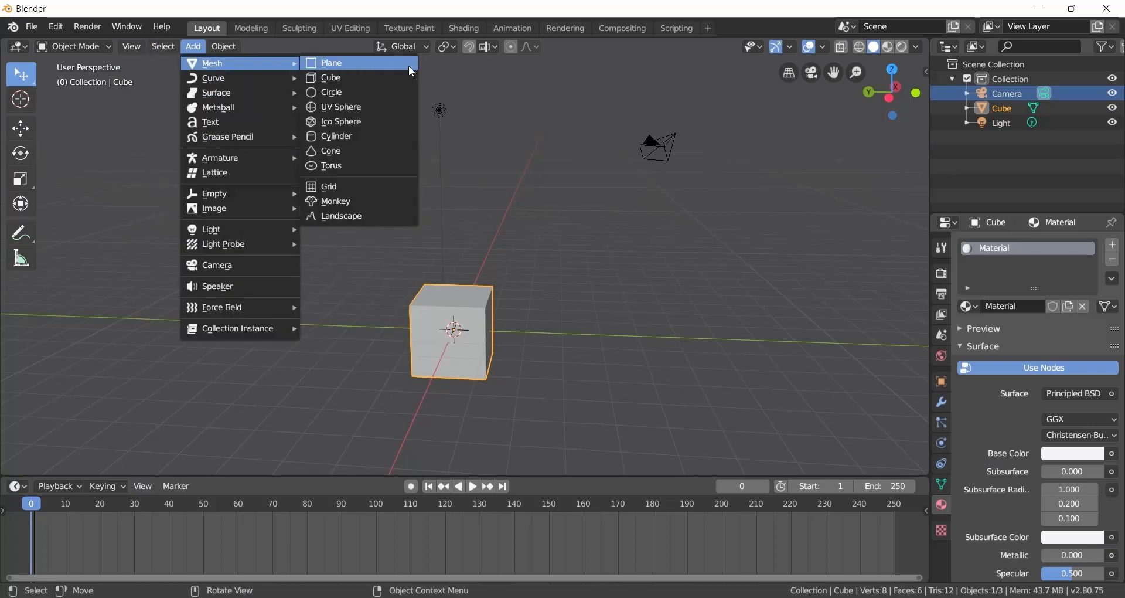
click(363, 108)
key(g)
click(638, 265)
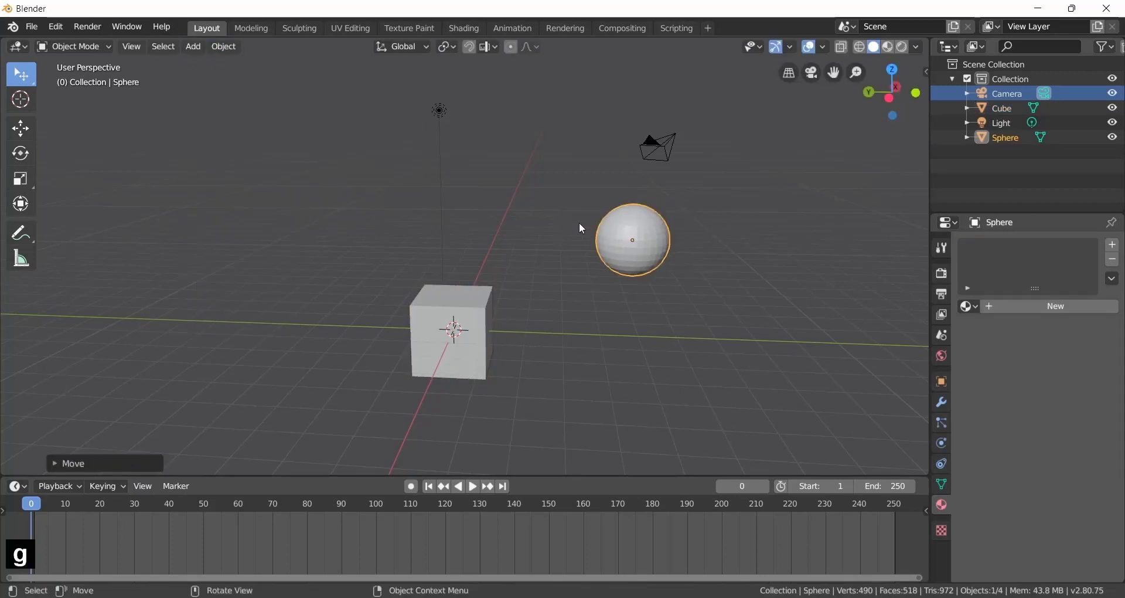
- Delete the sphere and the cube, undo the cube's deletion, and leave the cube deselected
key(Delete)
click(467, 312)
key(Delete)
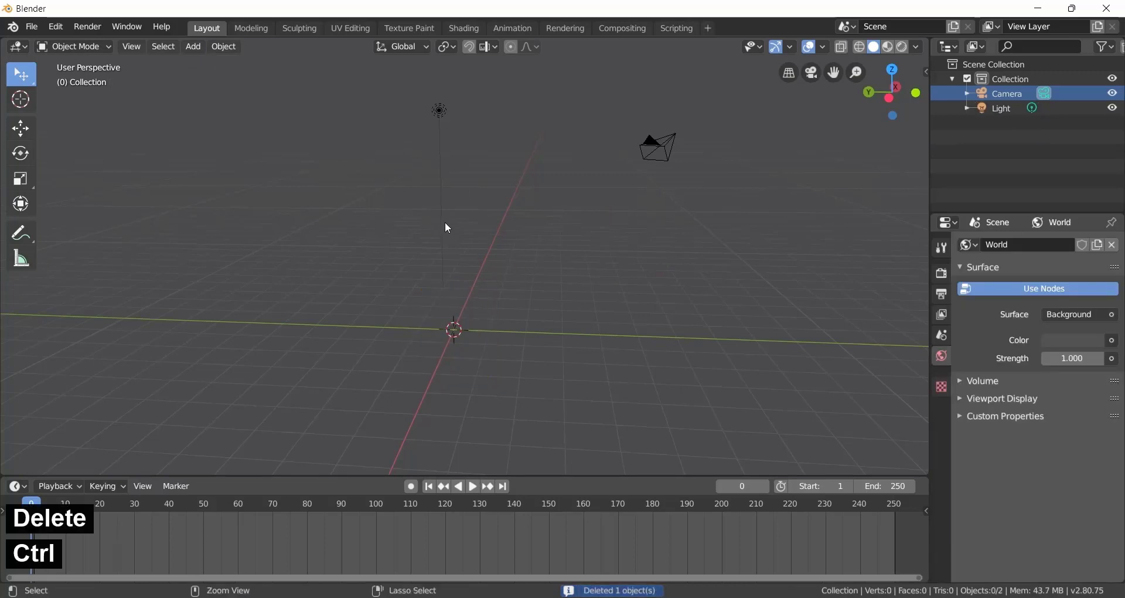
key(ctrl+z)
click(526, 275)
middle_drag(369, 211, 284, 140)
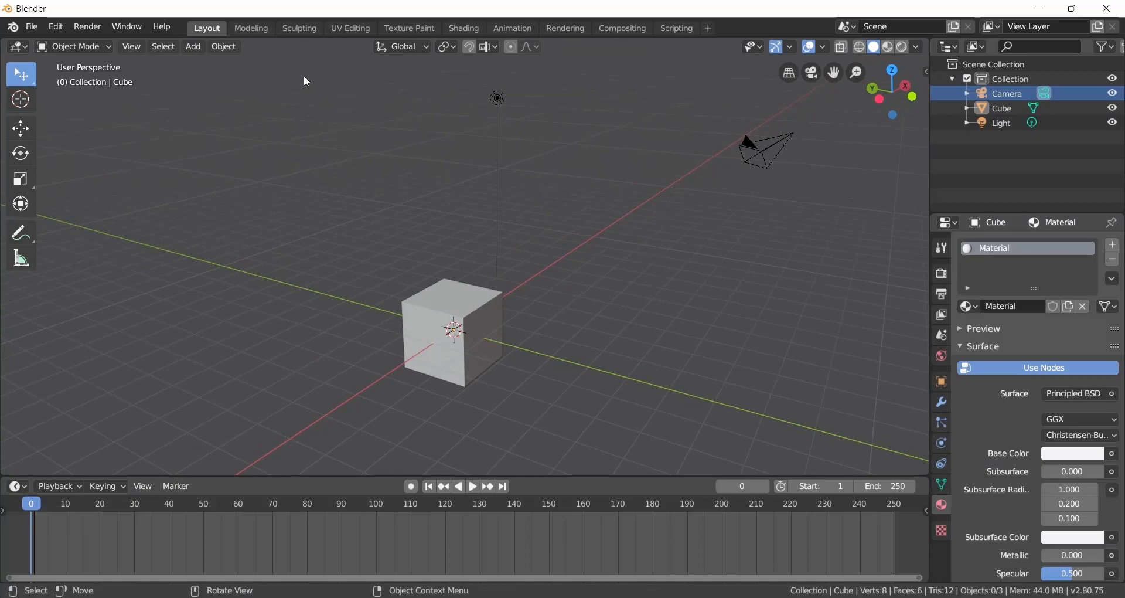
- Review the object commands, the transform orientations and the pivot point options of the viewport
click(224, 47)
click(413, 47)
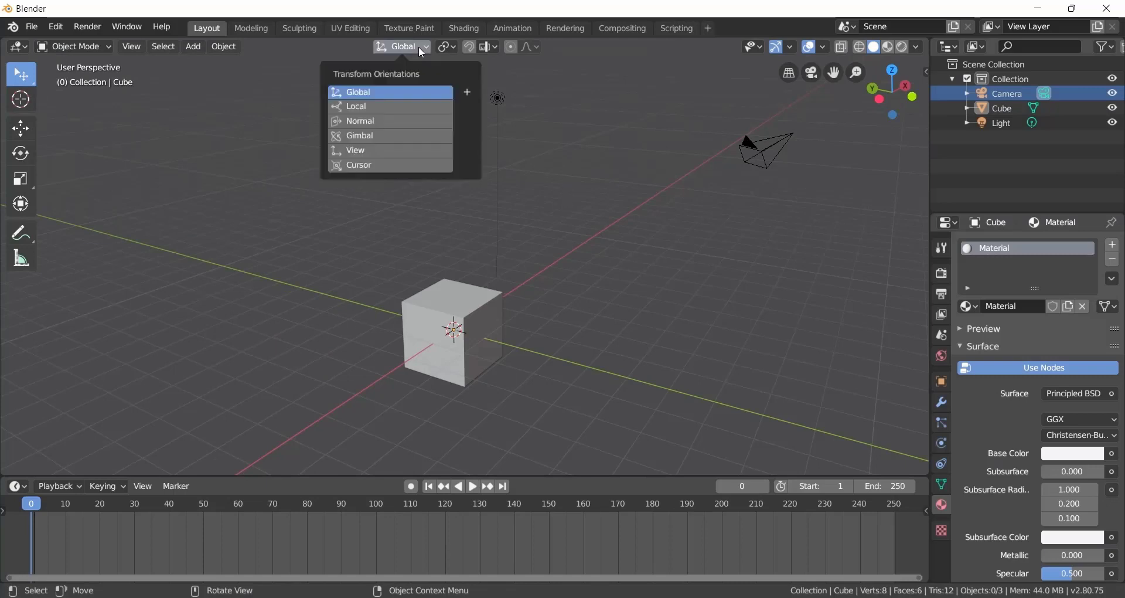
mouse_move(437, 45)
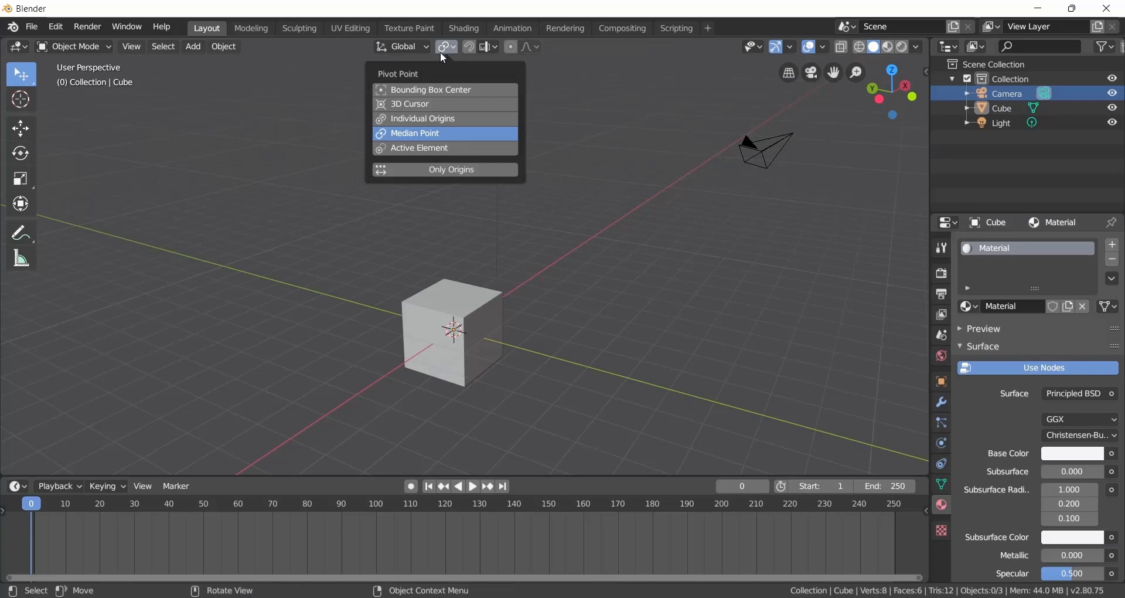
click(472, 49)
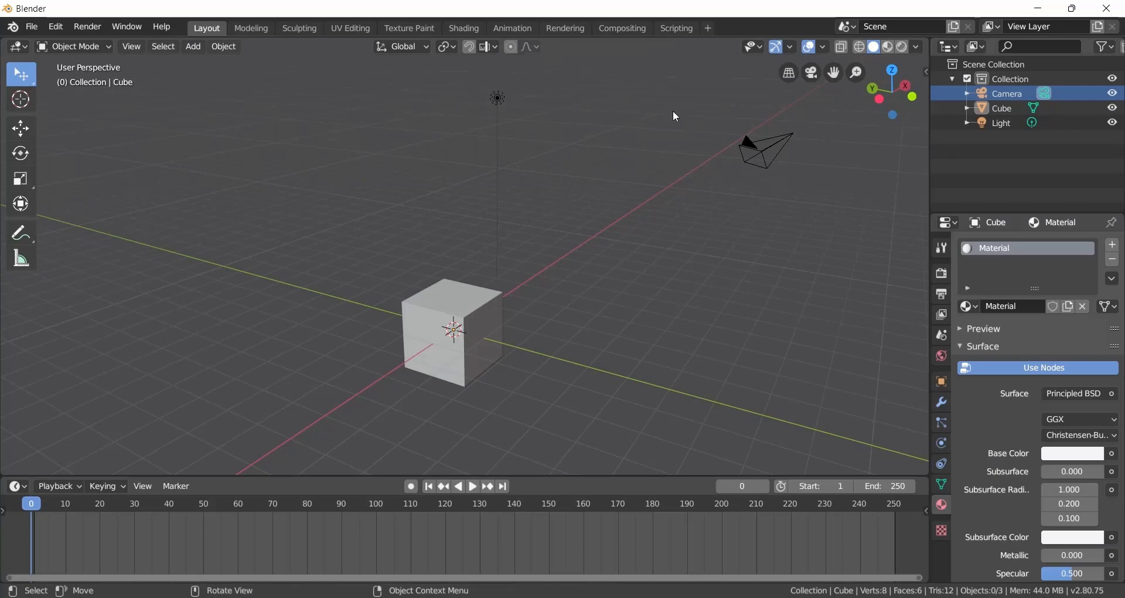
- Review the viewport gizmo and overlay options, and try wireframe shading before returning to solid shading
click(793, 47)
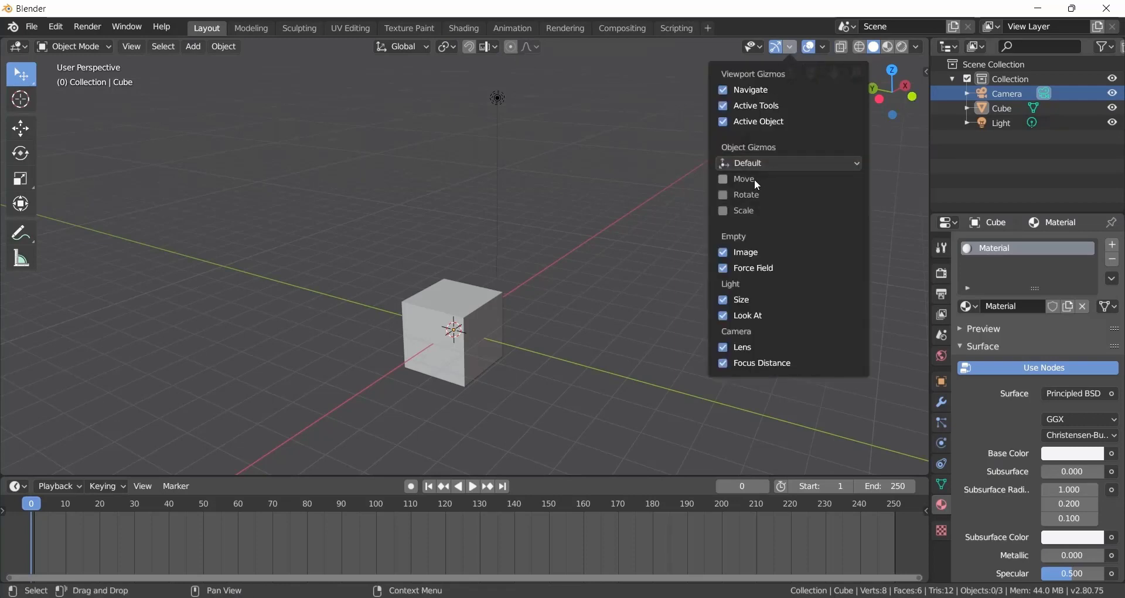
click(828, 49)
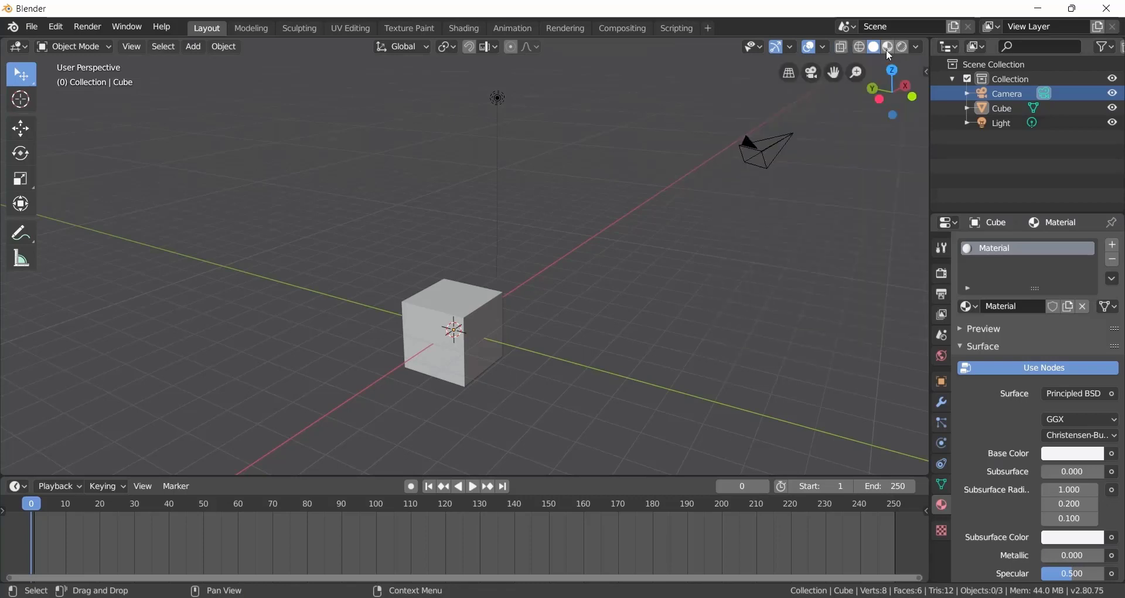
click(859, 49)
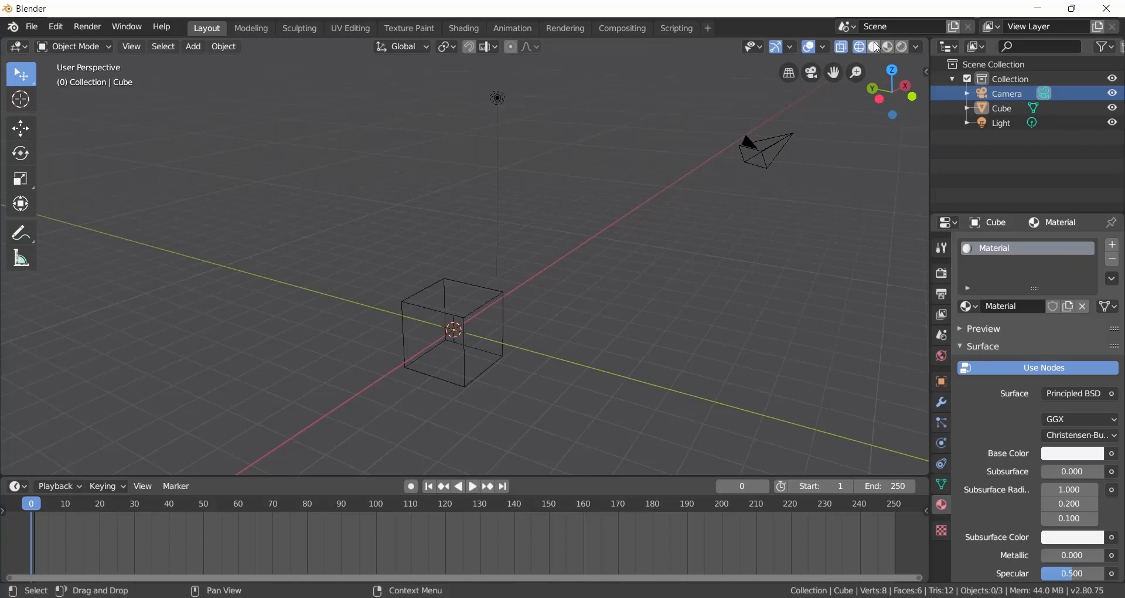
click(875, 48)
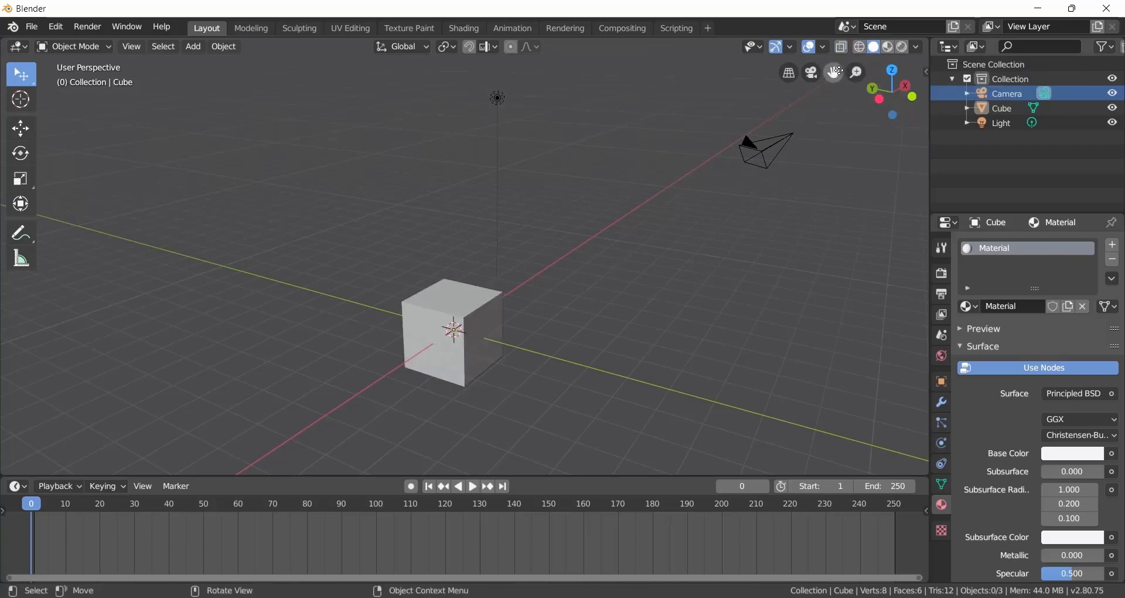
- Try the viewport's pan, zoom and axis navigation gizmos, and orbit back to a low perspective view of the cube
drag(833, 73, 786, 65)
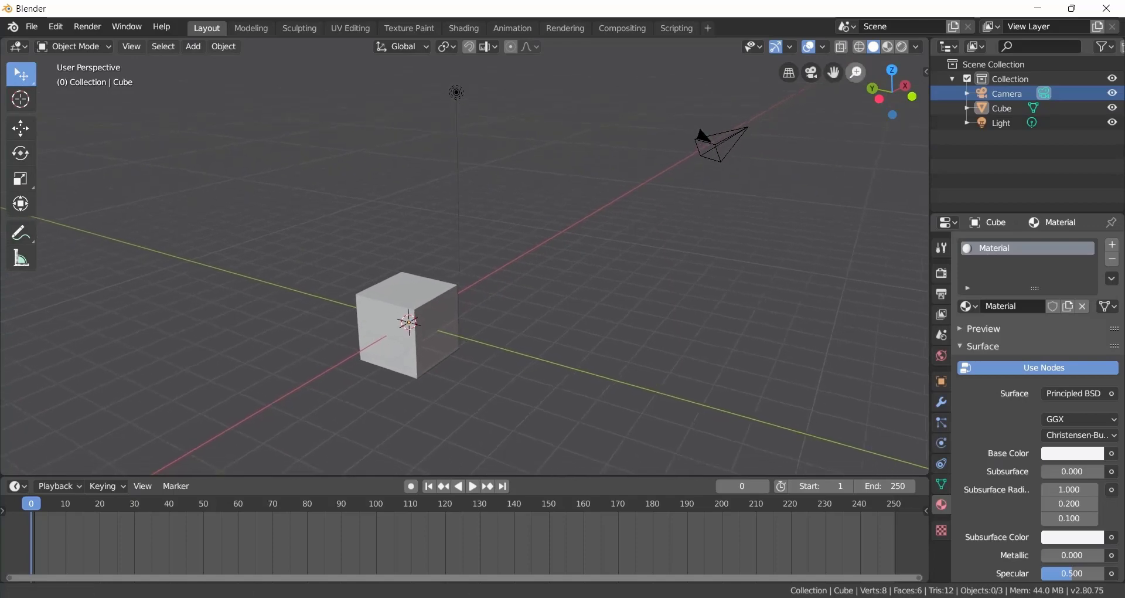
drag(856, 73, 856, 66)
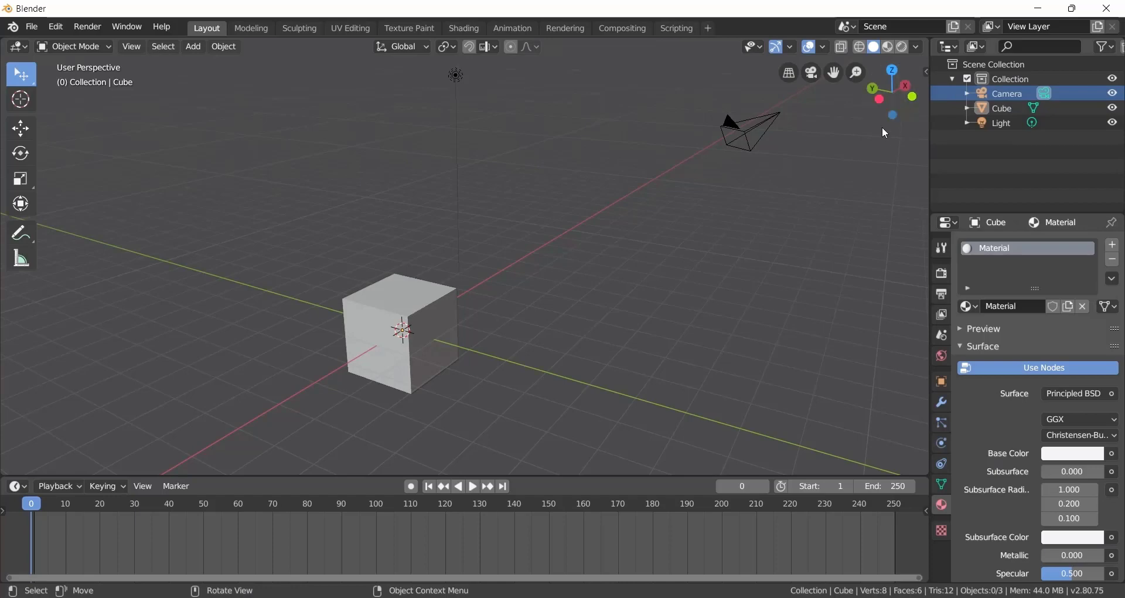
click(907, 85)
click(892, 70)
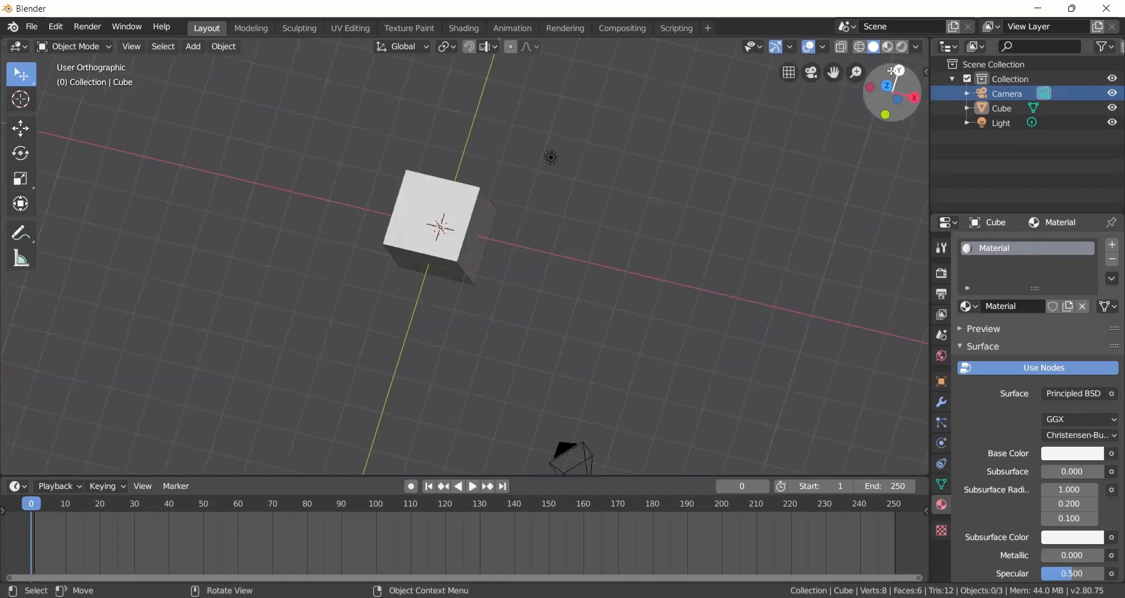
middle_drag(465, 258, 467, 211)
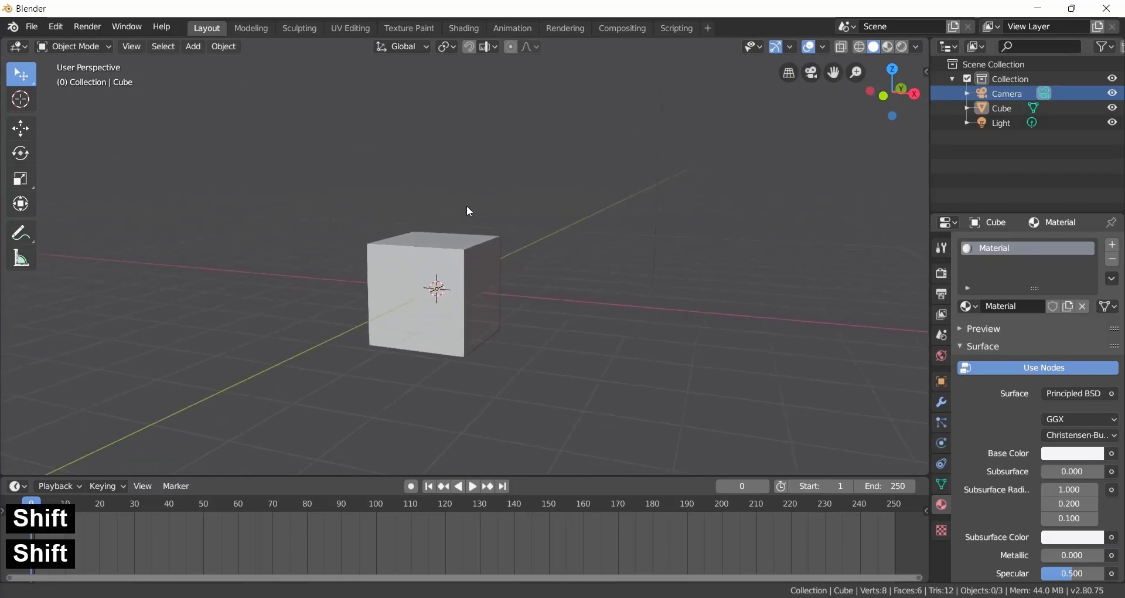
scroll(411, 187, up, 2)
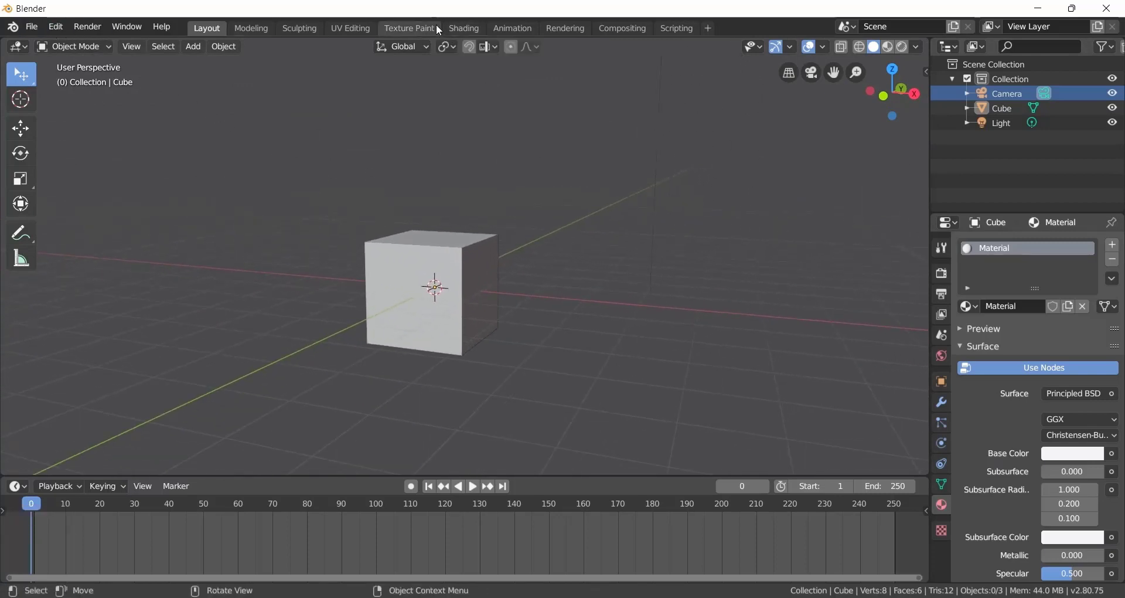
- Review the available file, import, edit and window commands without running any of them
click(32, 27)
mouse_move(49, 50)
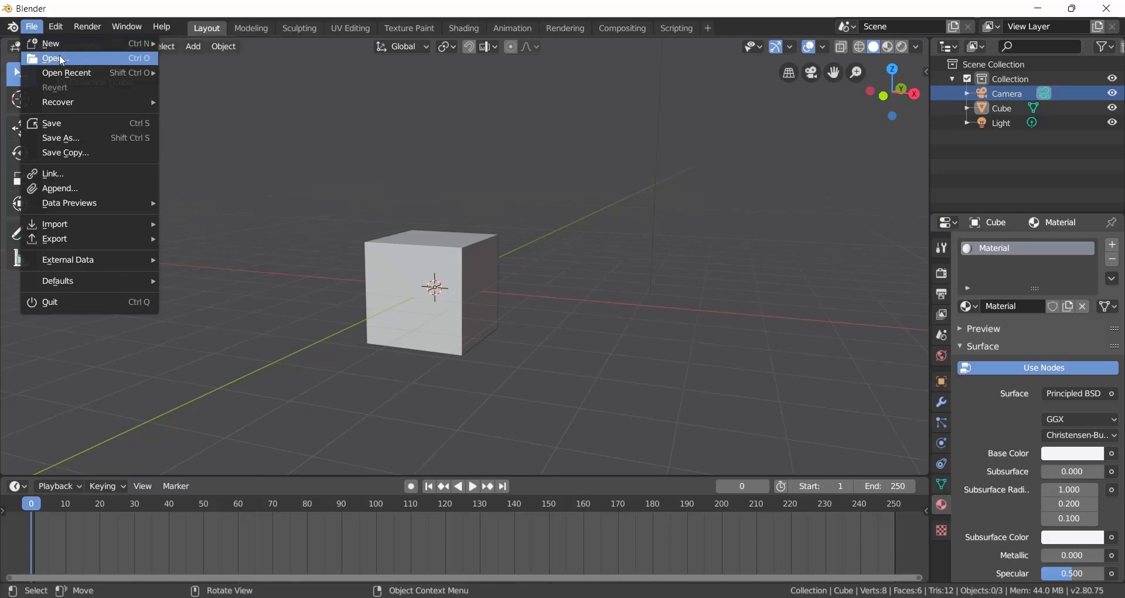
mouse_move(80, 223)
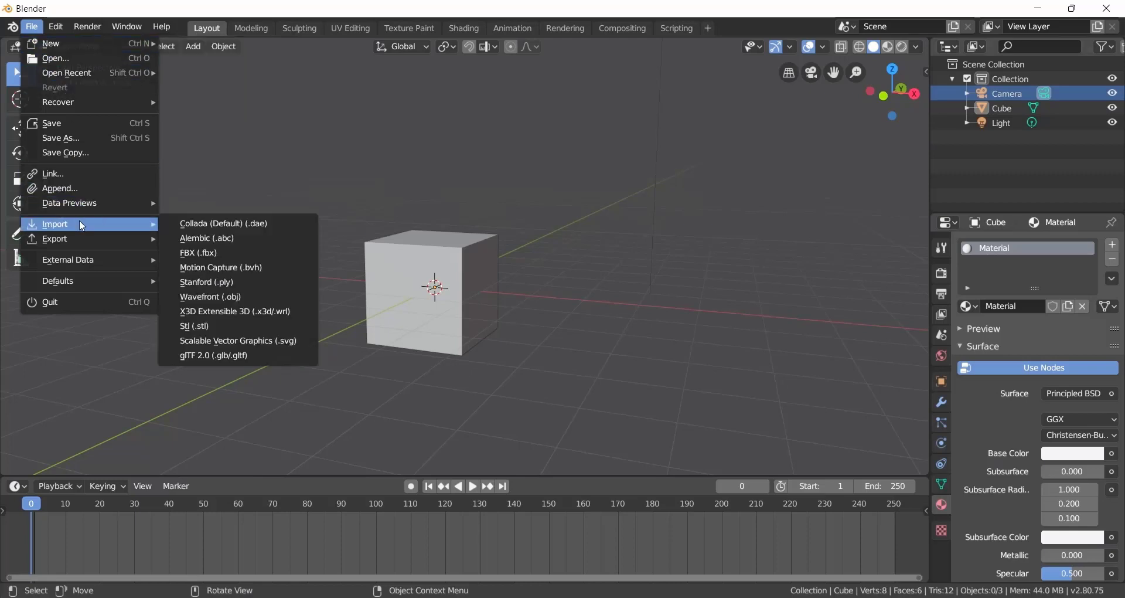
click(35, 27)
click(58, 28)
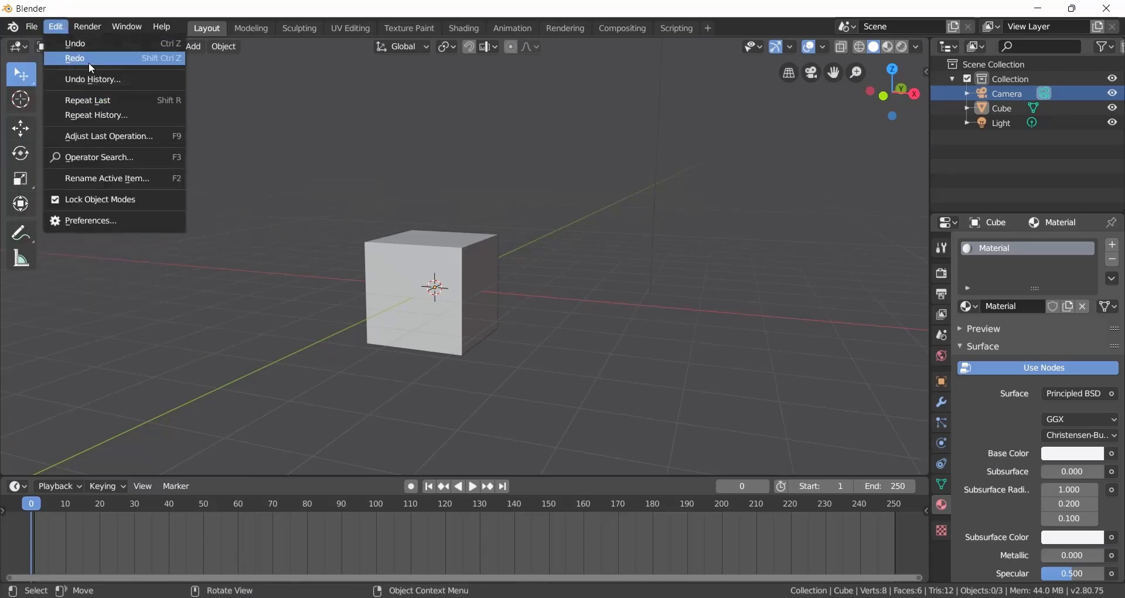
mouse_move(86, 25)
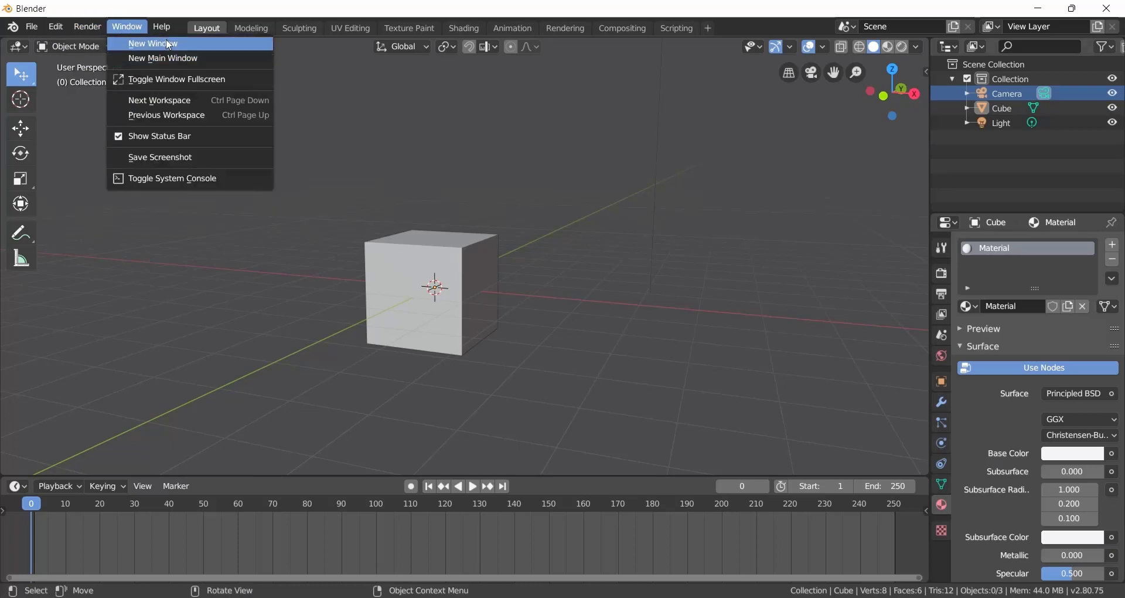
- In the Modeling workspace, move the cube's nearest upper corner vertex upward and inward
click(255, 28)
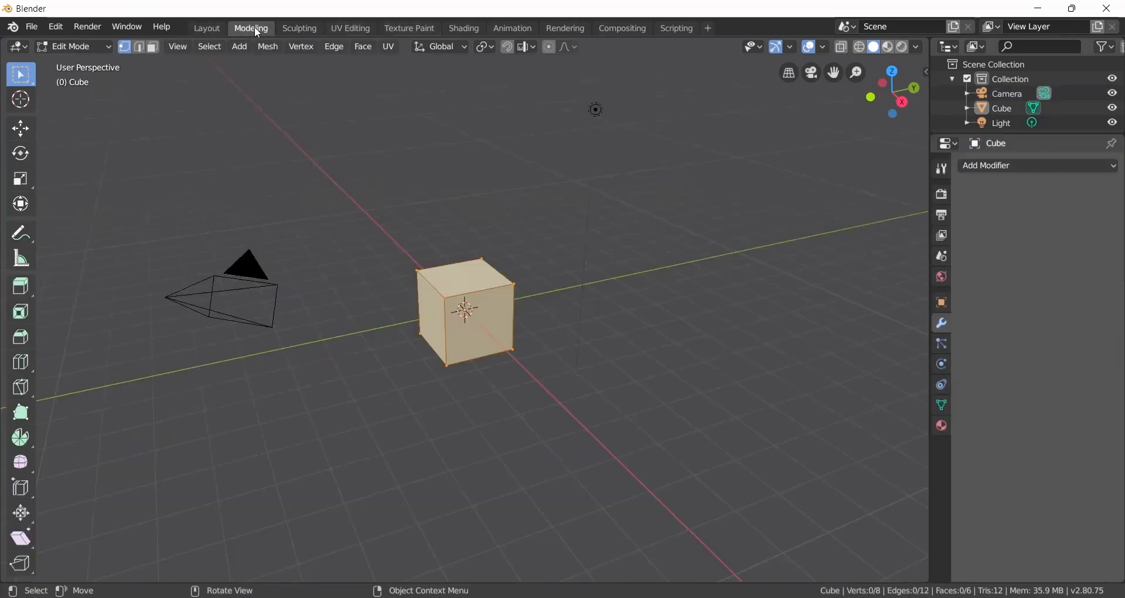
click(217, 30)
click(248, 29)
click(449, 299)
key(g)
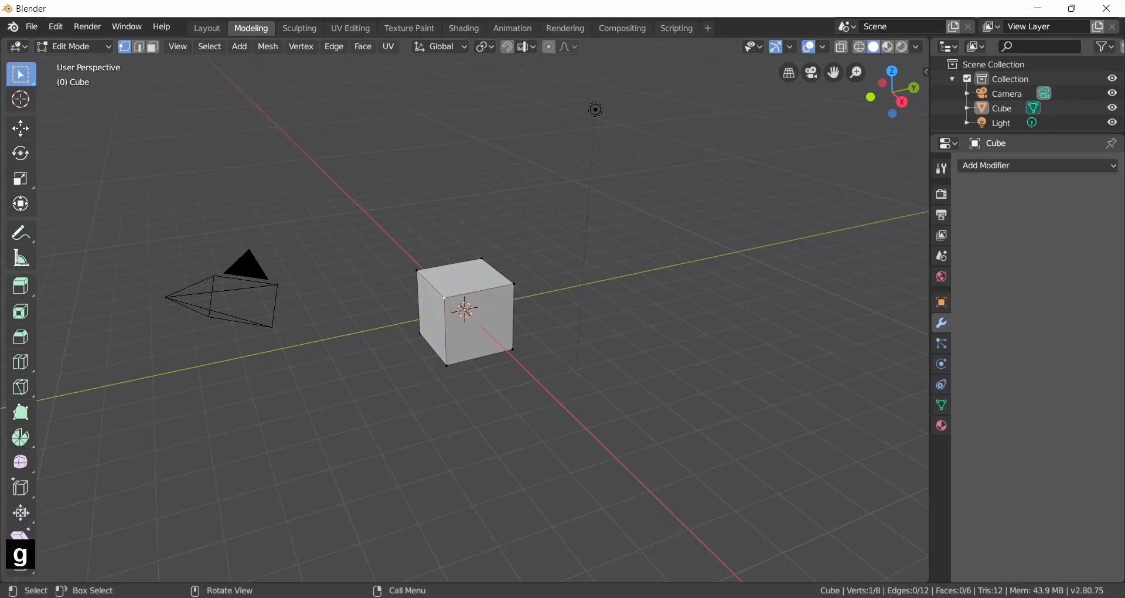
click(431, 271)
- View the Sculpting, UV Editing, Texture Paint and Shading workspaces in turn and return to Layout
click(305, 28)
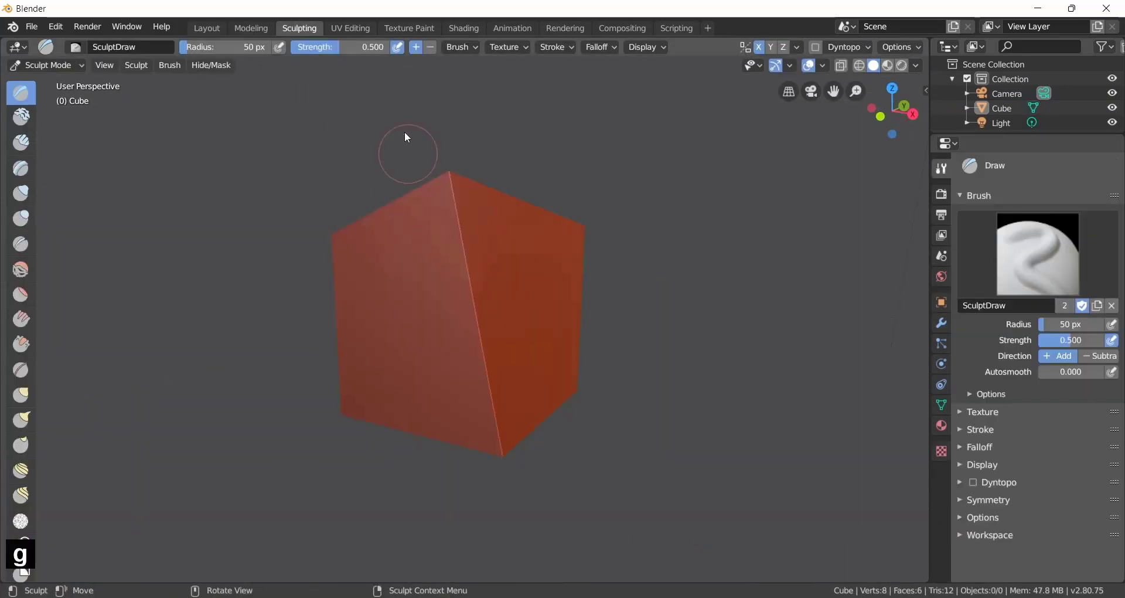
click(371, 25)
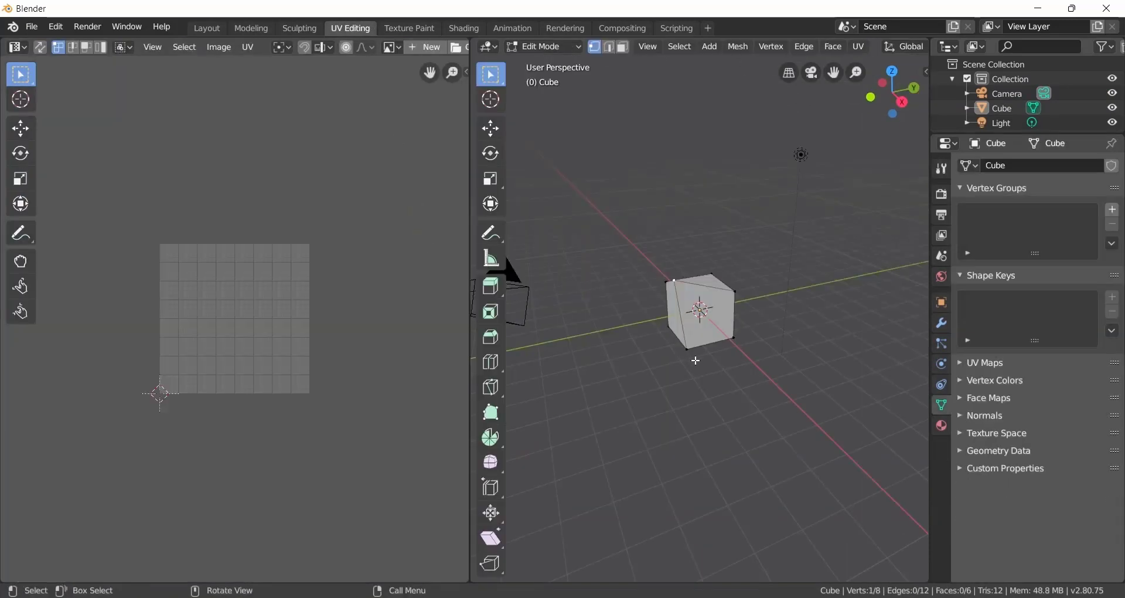
click(411, 28)
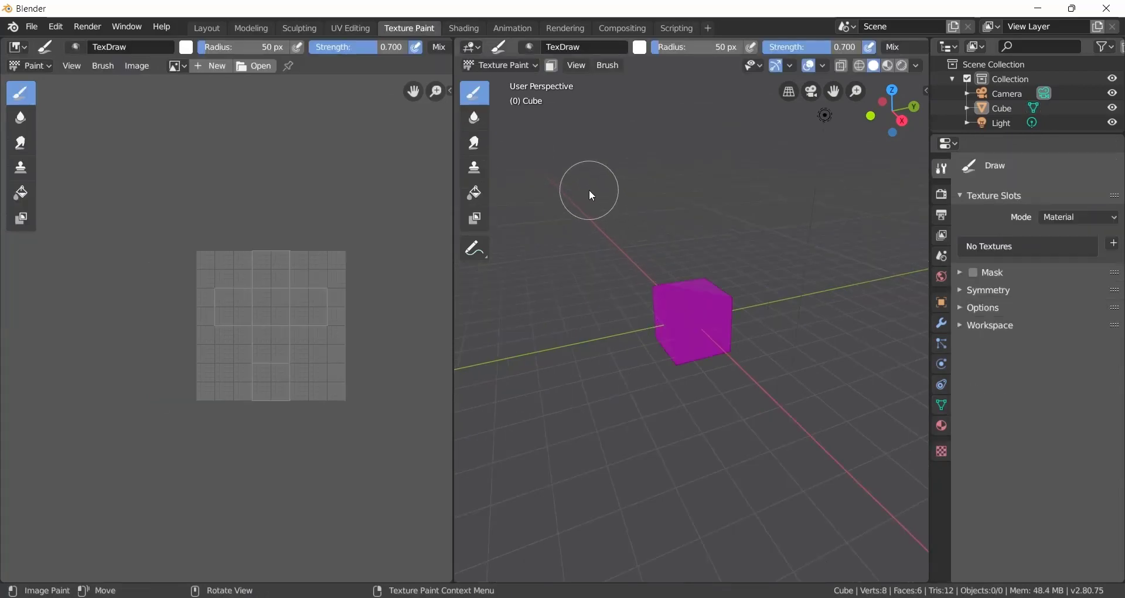
click(466, 28)
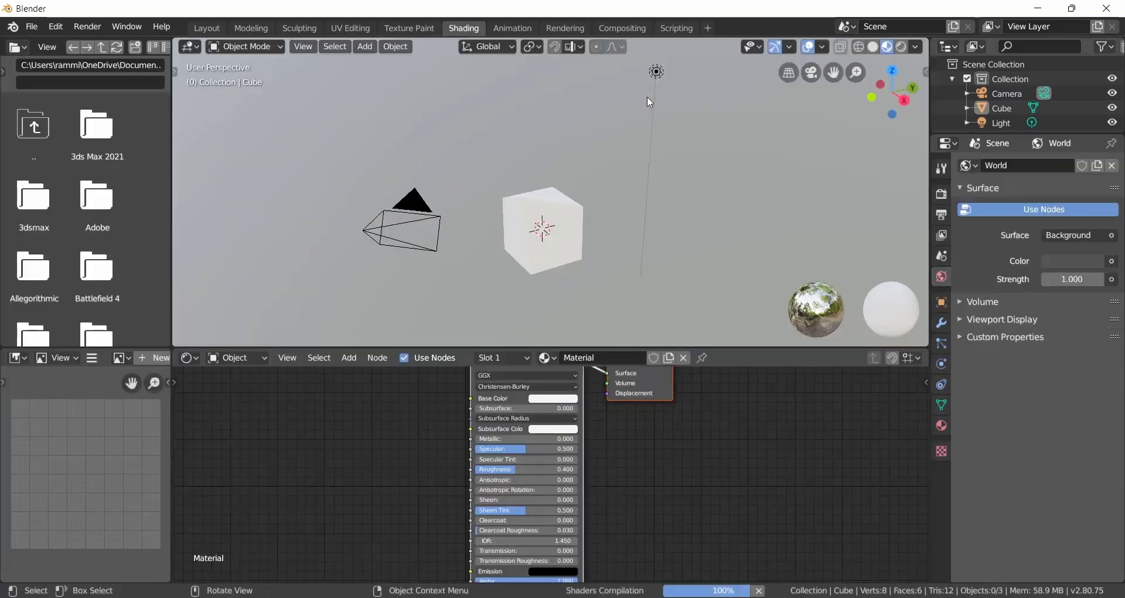
click(199, 29)
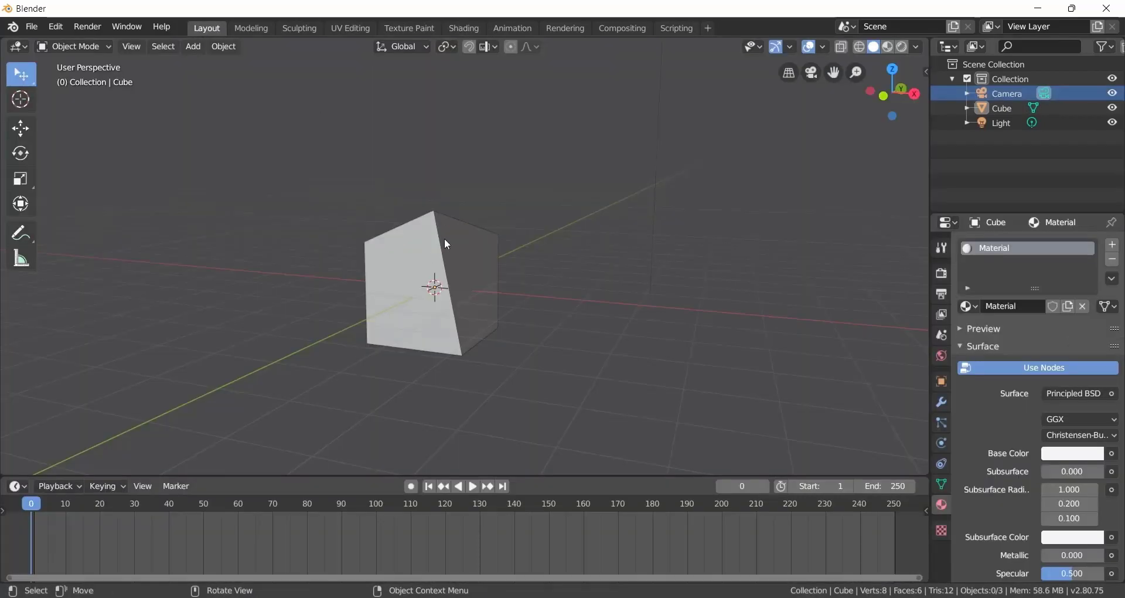
- Select the reshaped cube in the viewport and open a new window
click(470, 228)
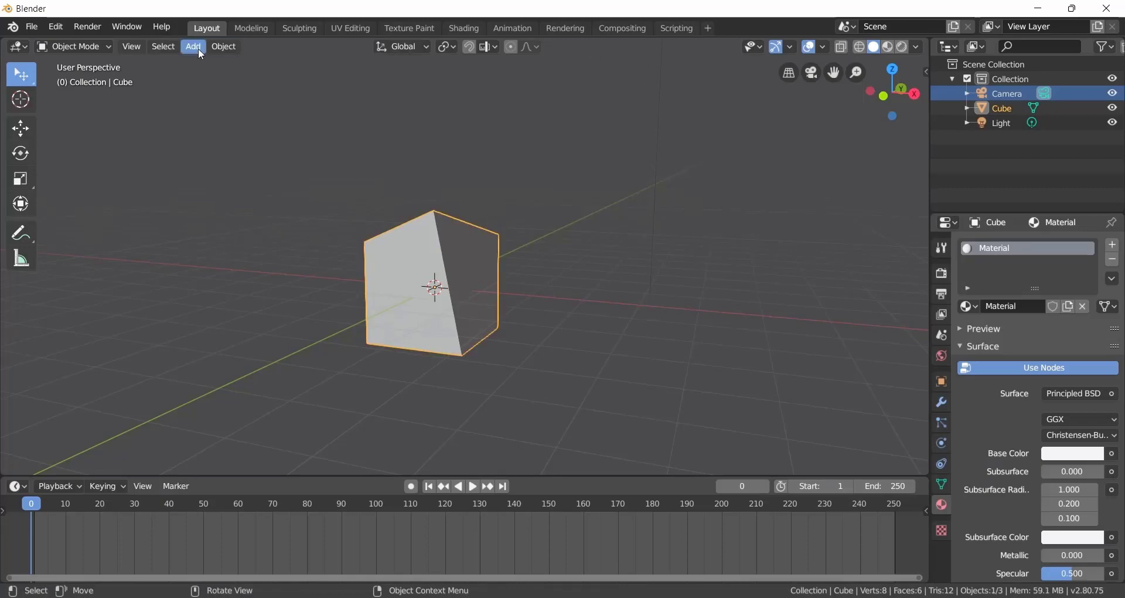
click(130, 27)
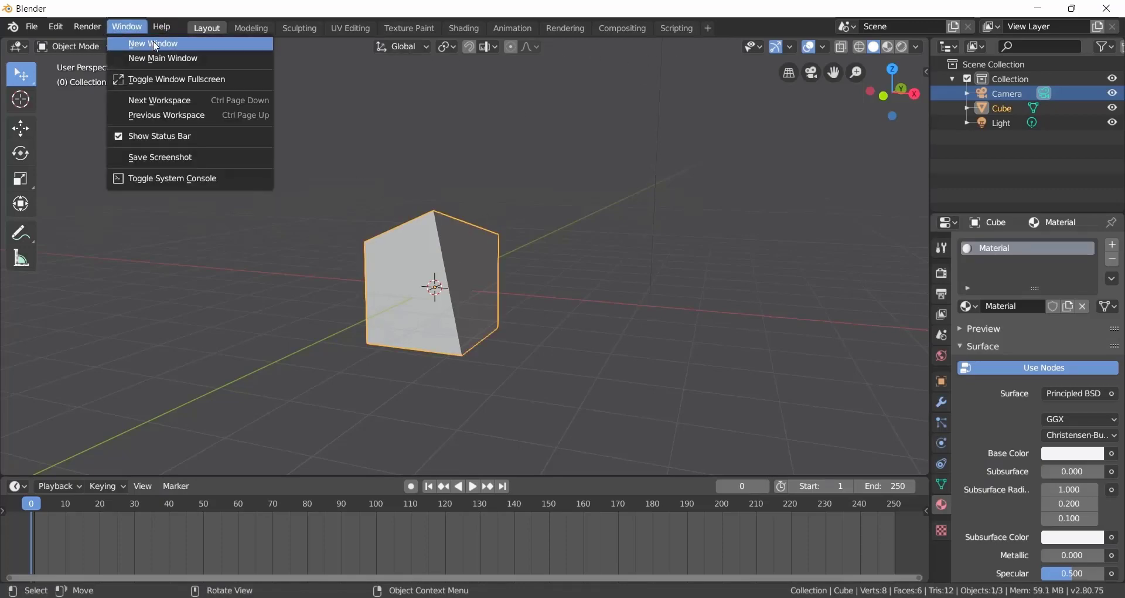
click(154, 44)
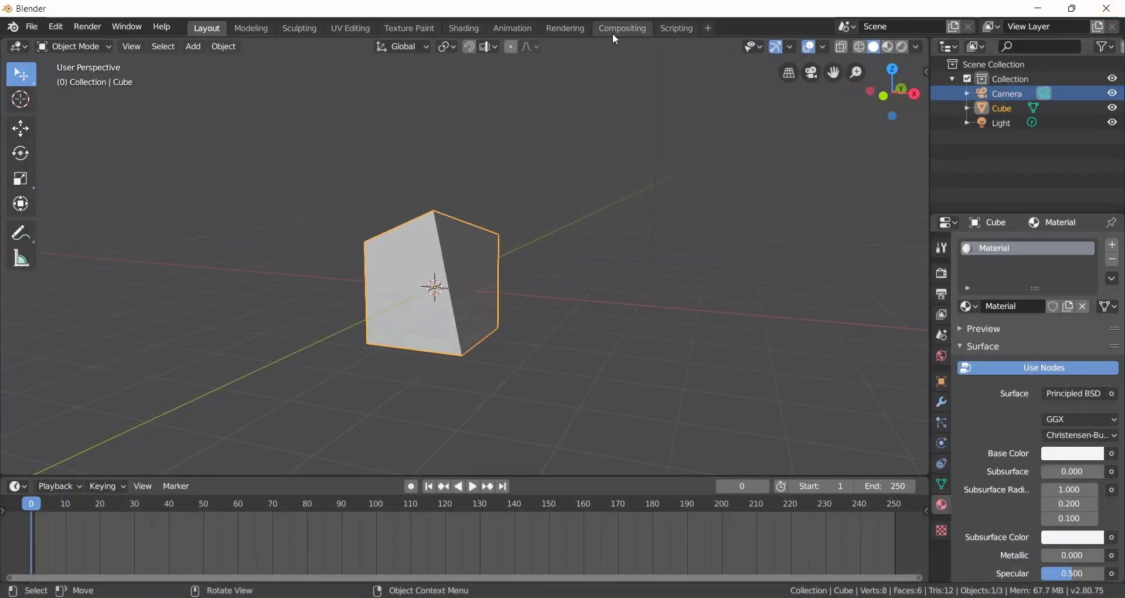
- Review the workspace categories available for adding without adding a new workspace
click(709, 28)
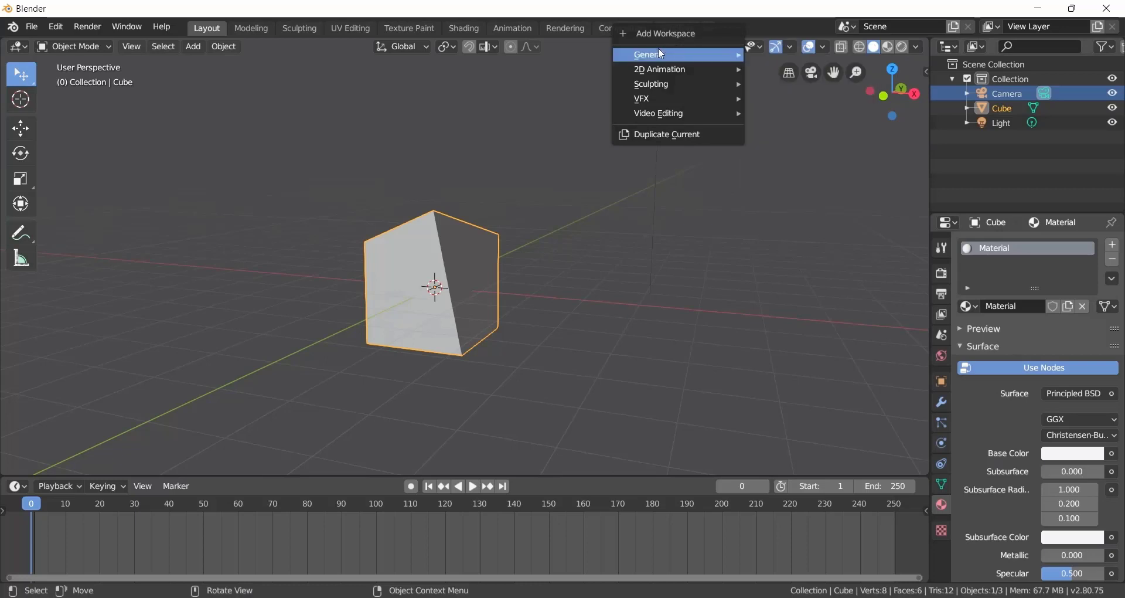
mouse_move(660, 54)
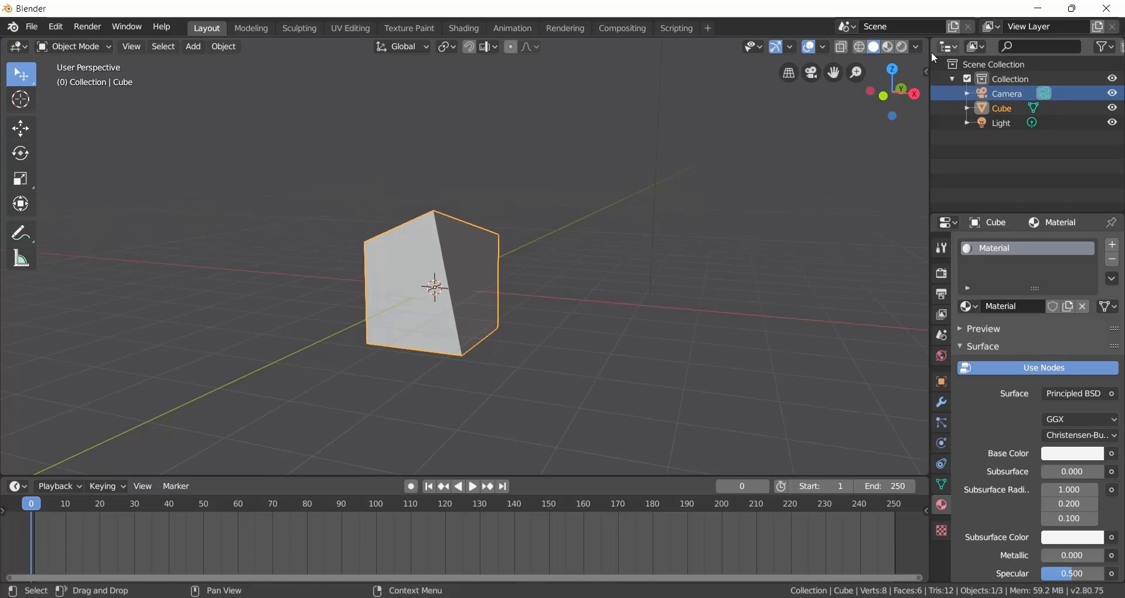
- Switch the main 3D viewport area to the Image Editor and return it to the 3D Viewport
click(20, 47)
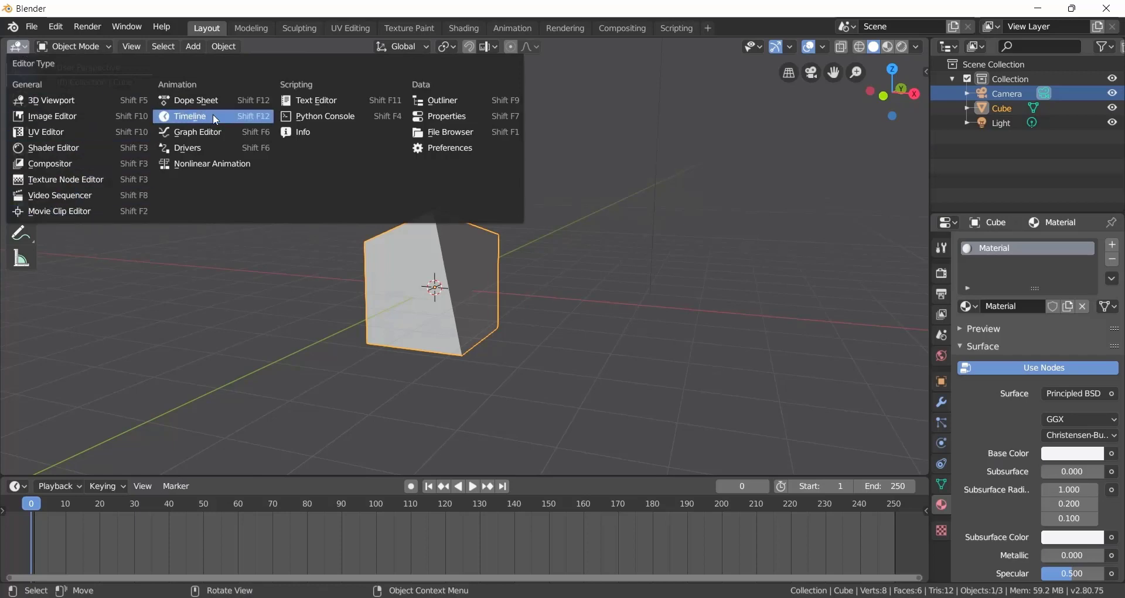
click(47, 116)
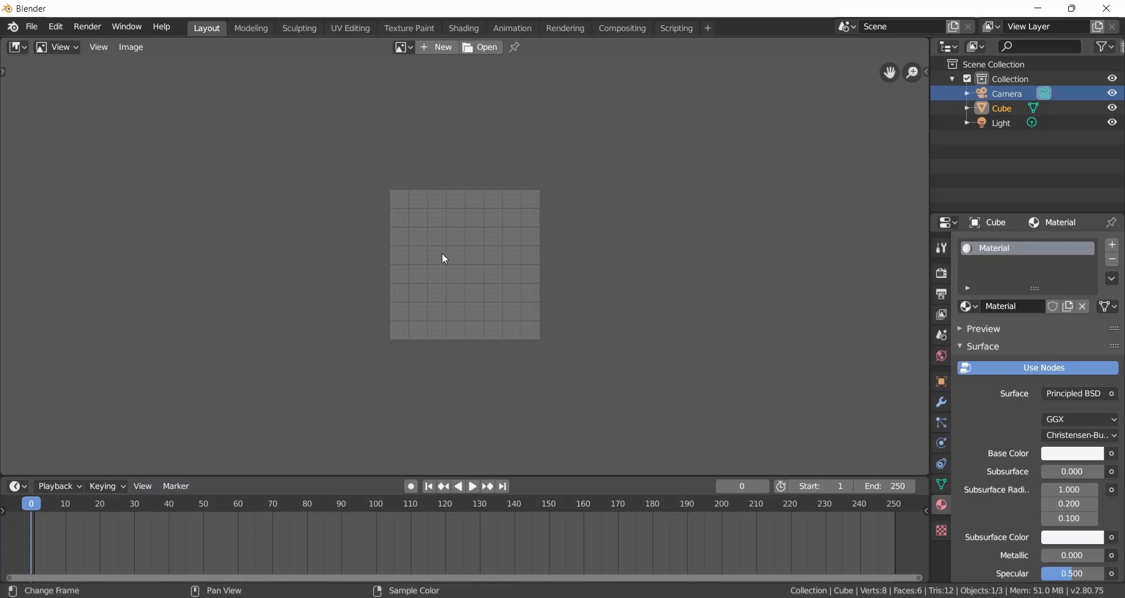
click(22, 46)
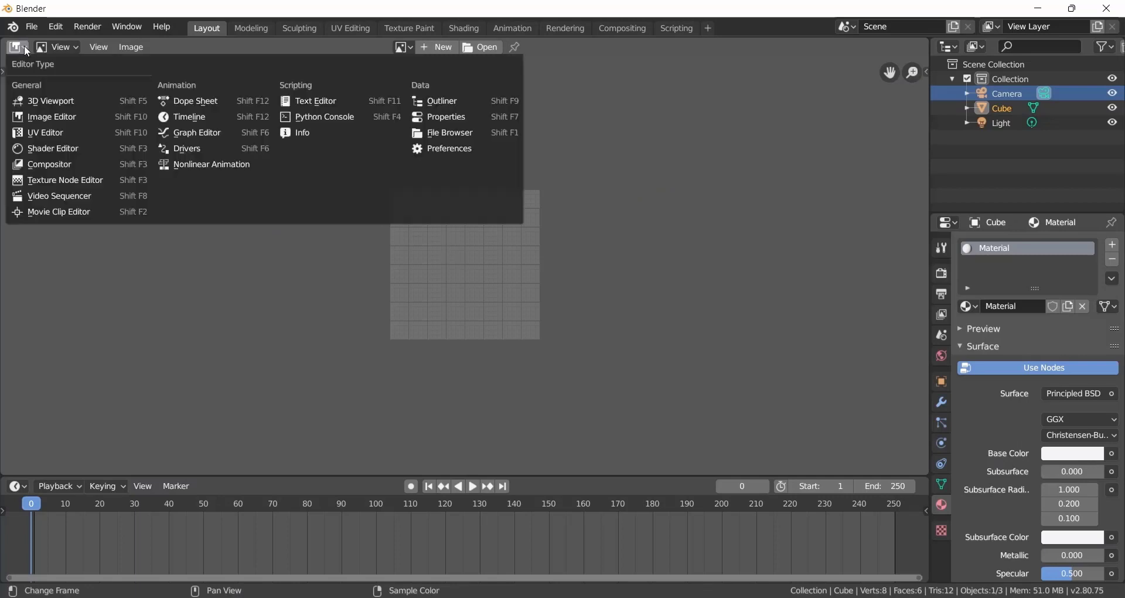
click(35, 101)
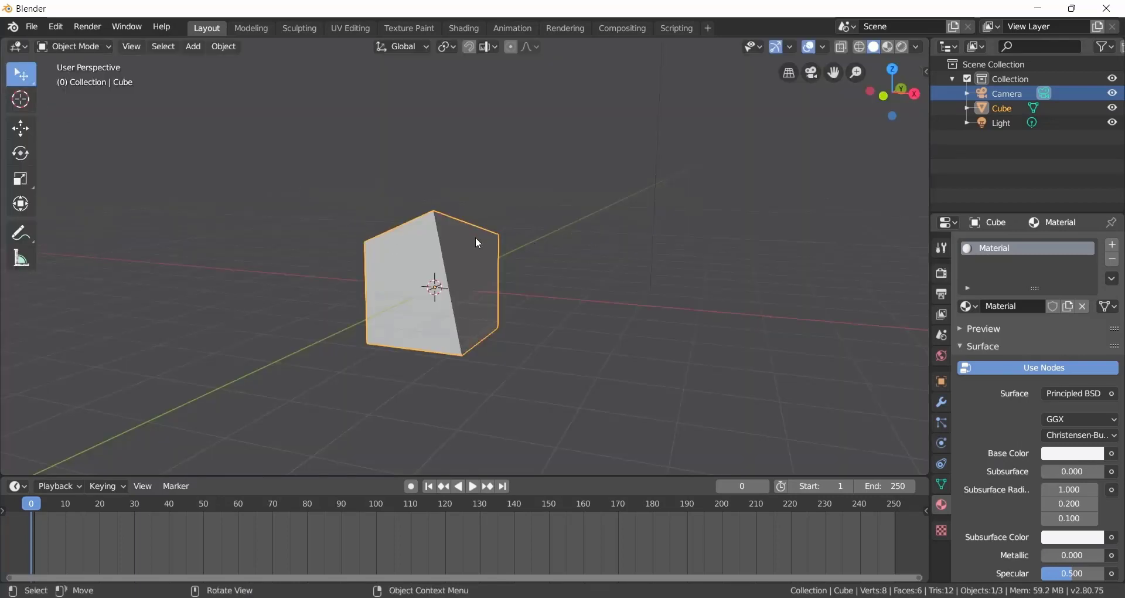
middle_drag(780, 185, 486, 290)
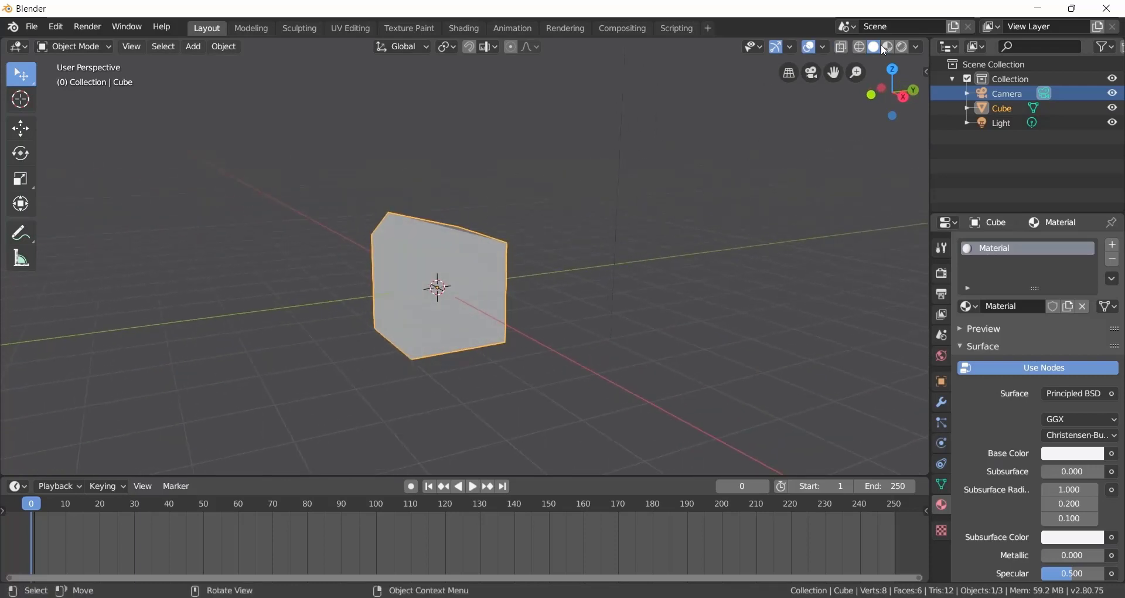
- Change the Outliner area to the UV Editor and restore it to the Outliner
click(955, 47)
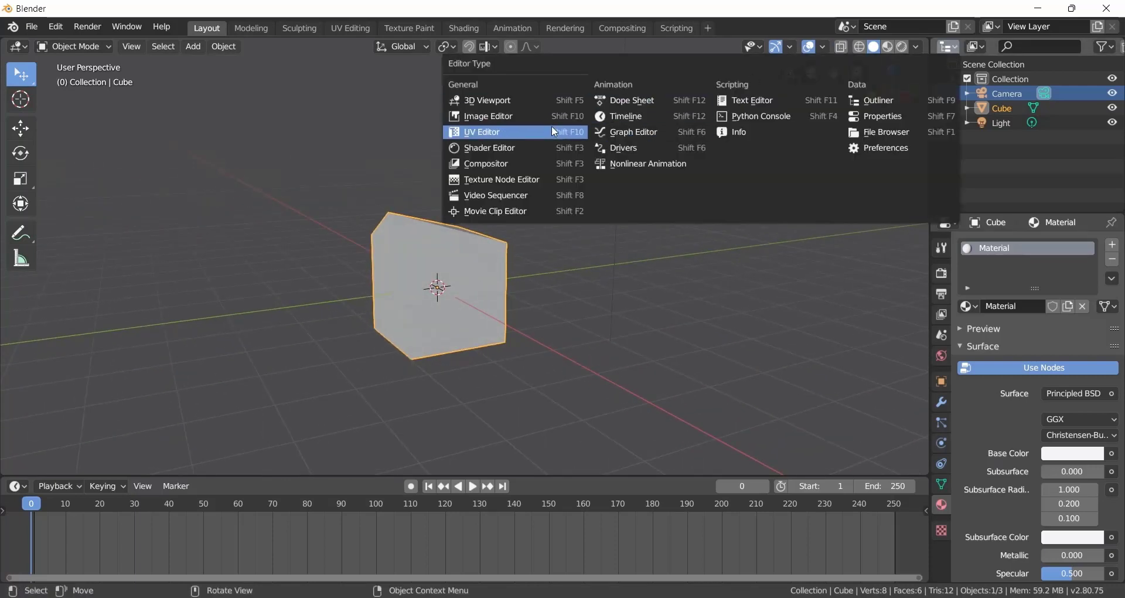
click(547, 129)
click(955, 47)
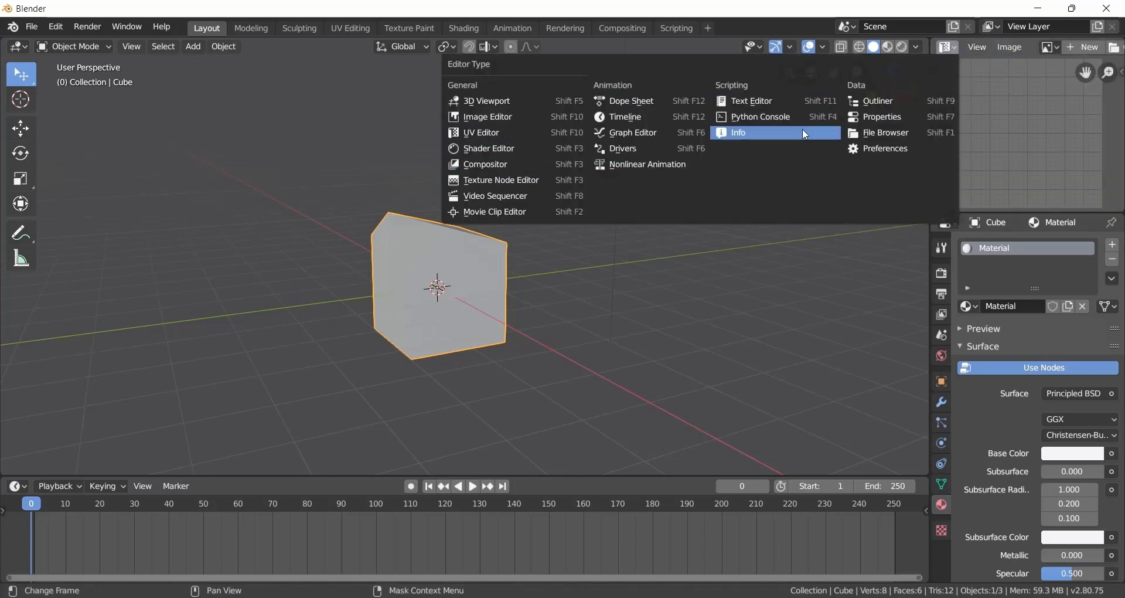
click(872, 102)
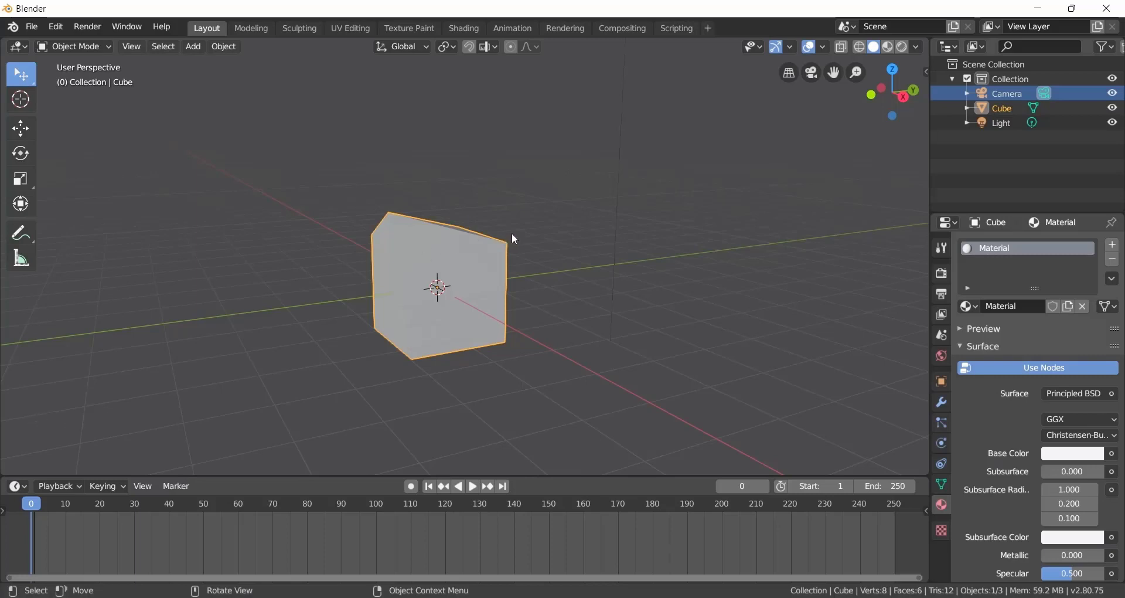
- View the reshaped cube from another side, look at the UV Editing workspace and return to Layout
middle_drag(515, 239, 477, 239)
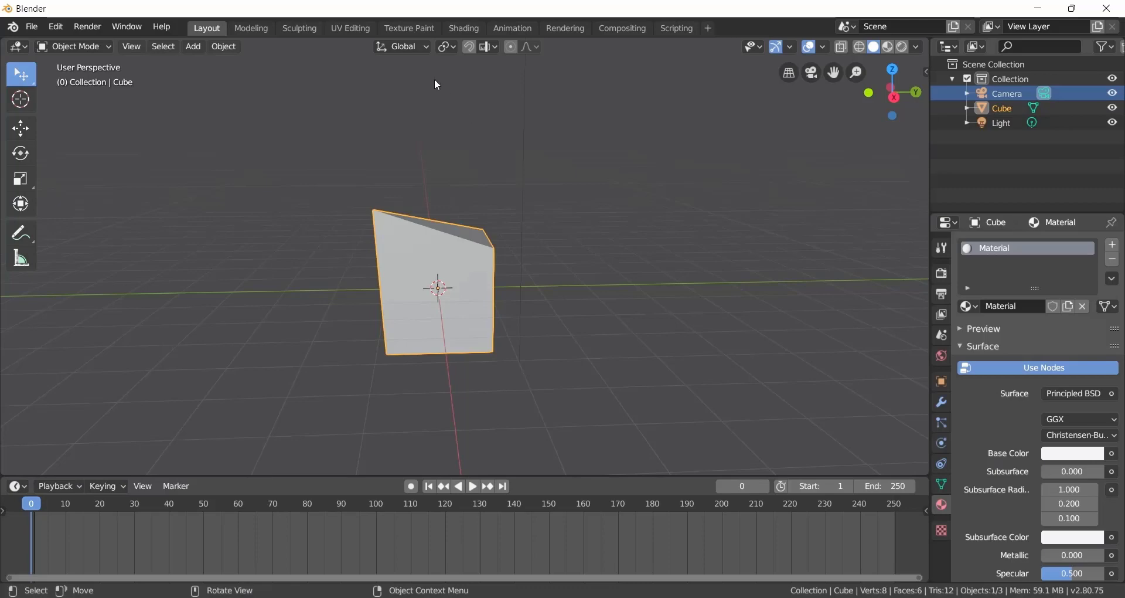
click(351, 28)
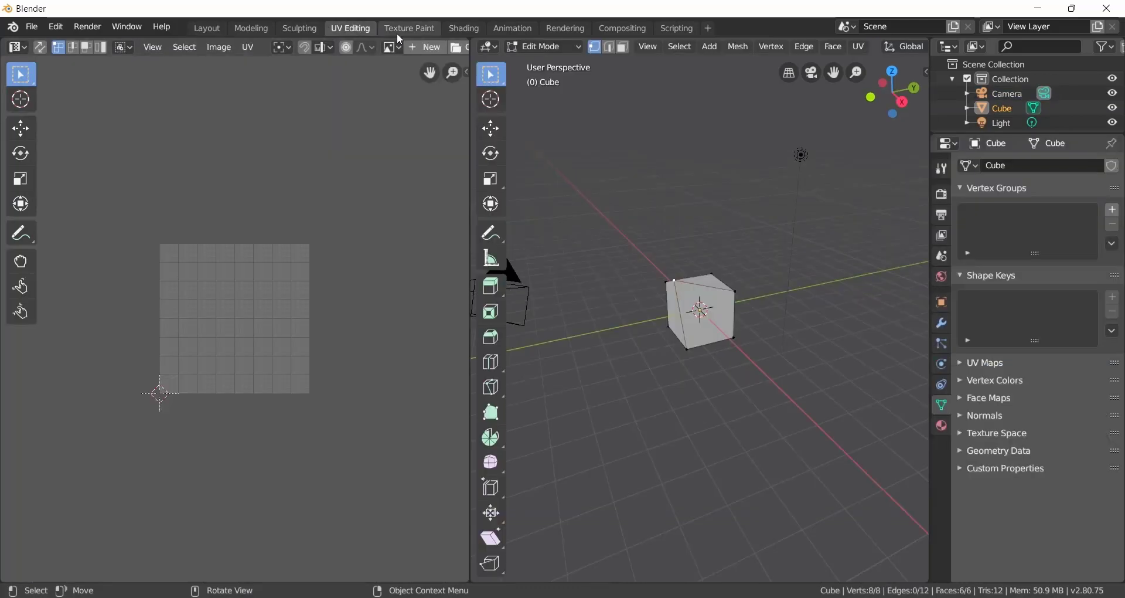
click(226, 27)
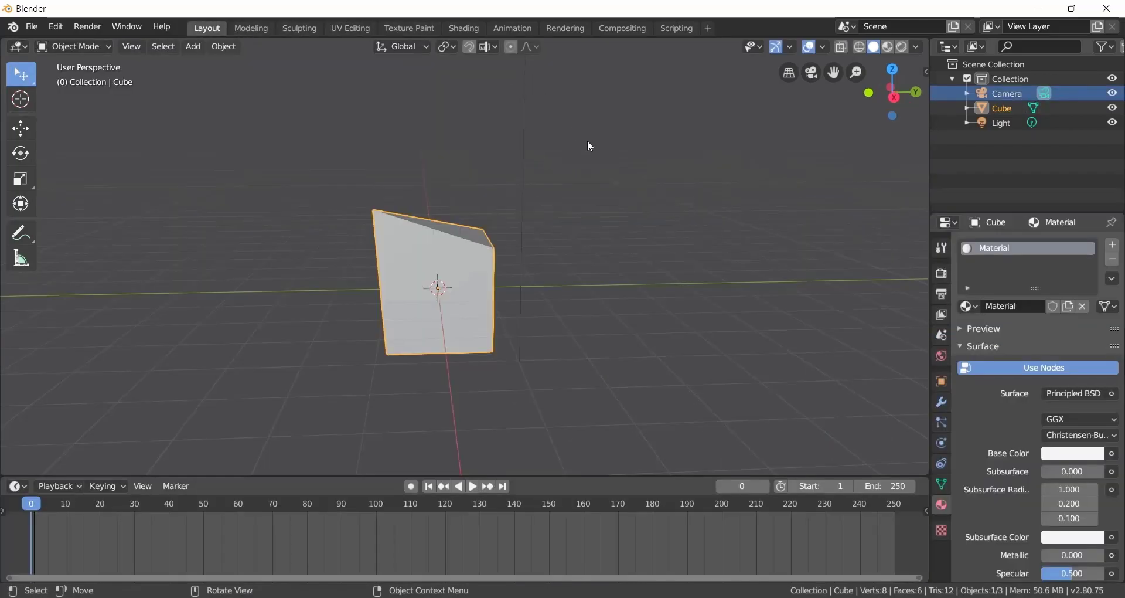